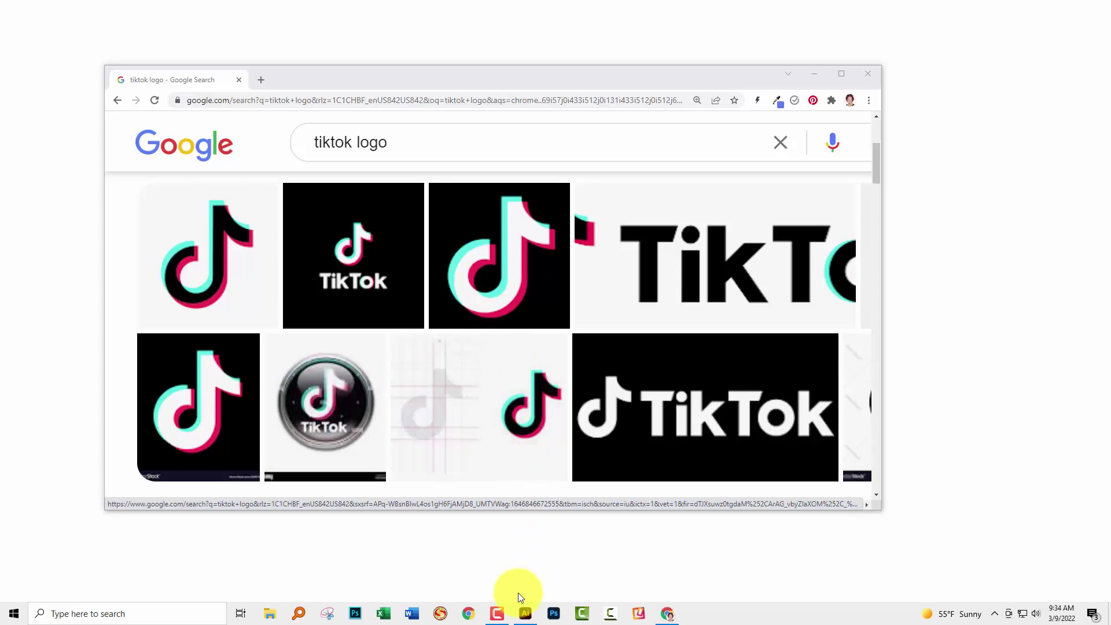
Type a large lowercase 't' (Myriad Pro, 400 pt) on the artboard and move it toward the centre
{"action": "left_click", "coordinate": [525, 614]}
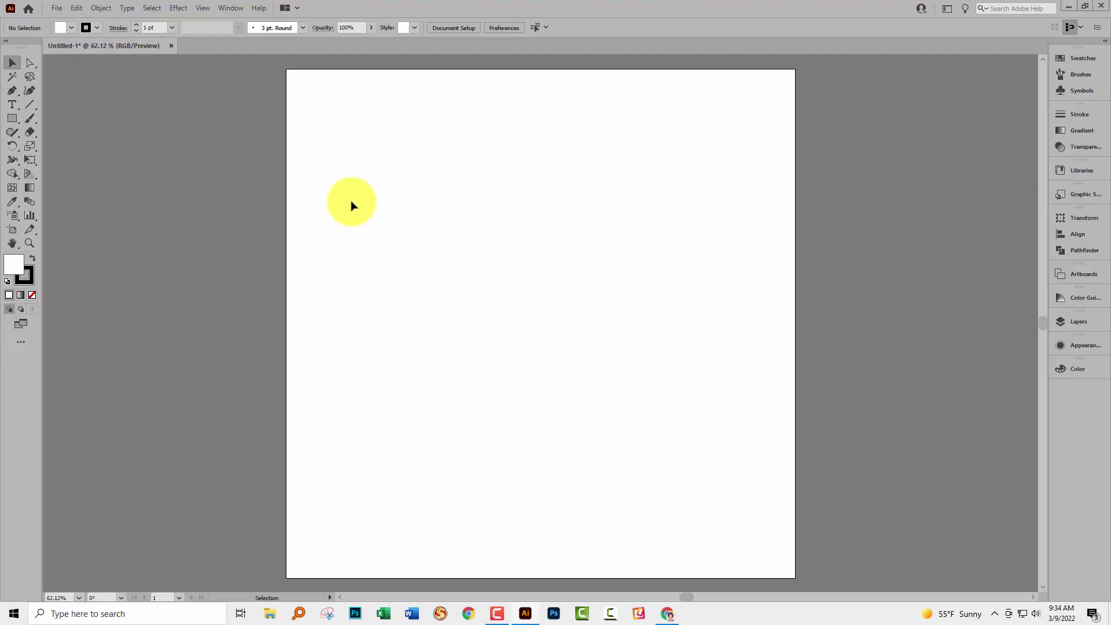
{"action": "left_click", "coordinate": [13, 105]}
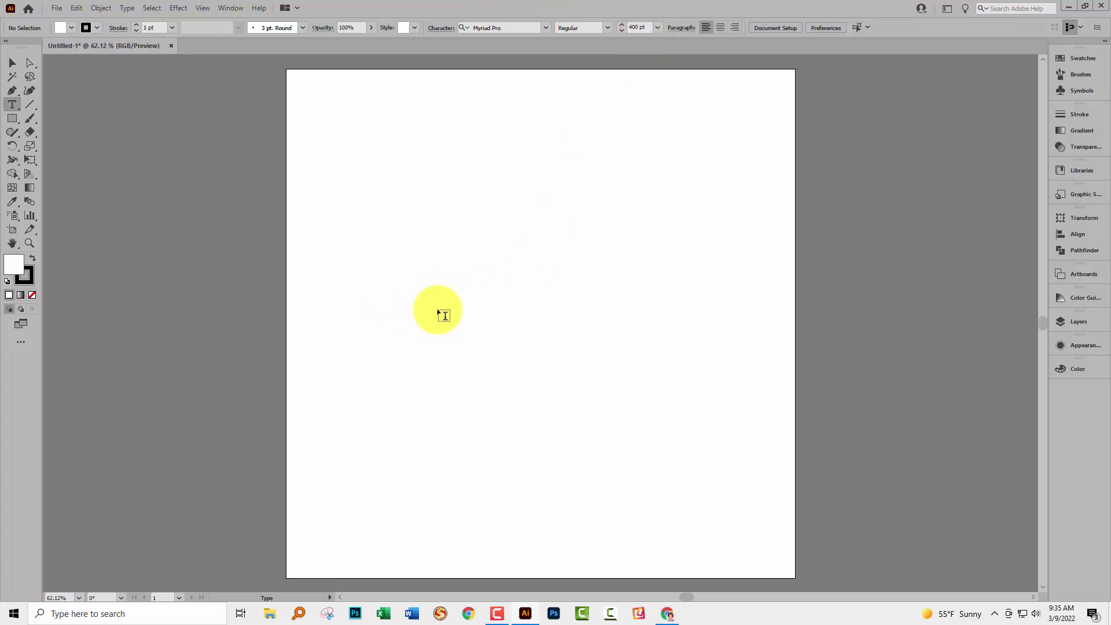
{"action": "left_click", "coordinate": [439, 317]}
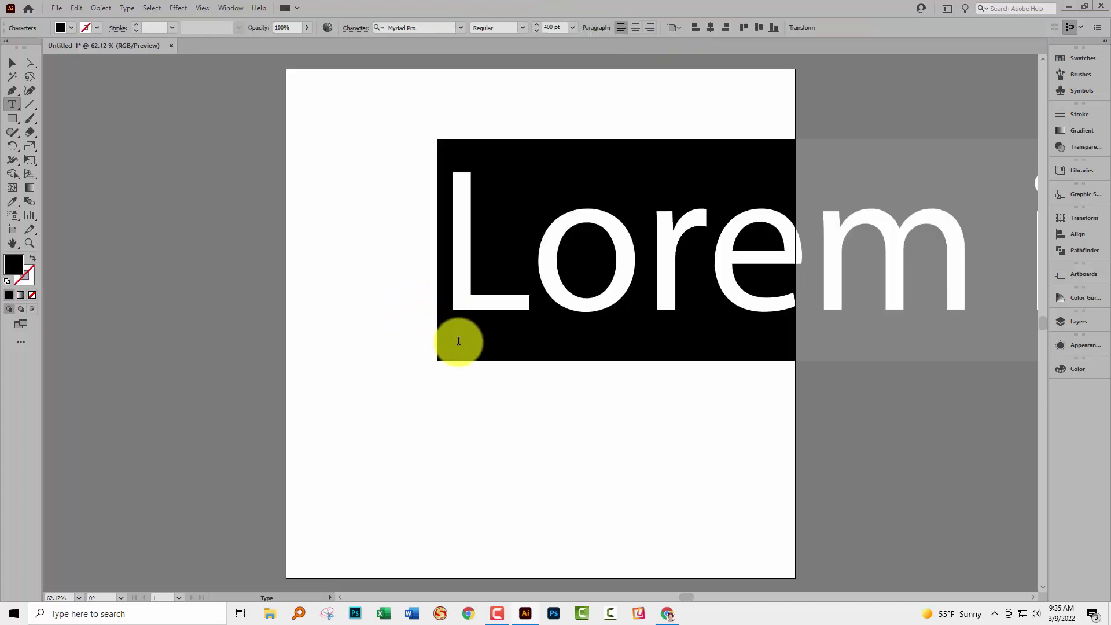
{"action": "type", "text": "t"}
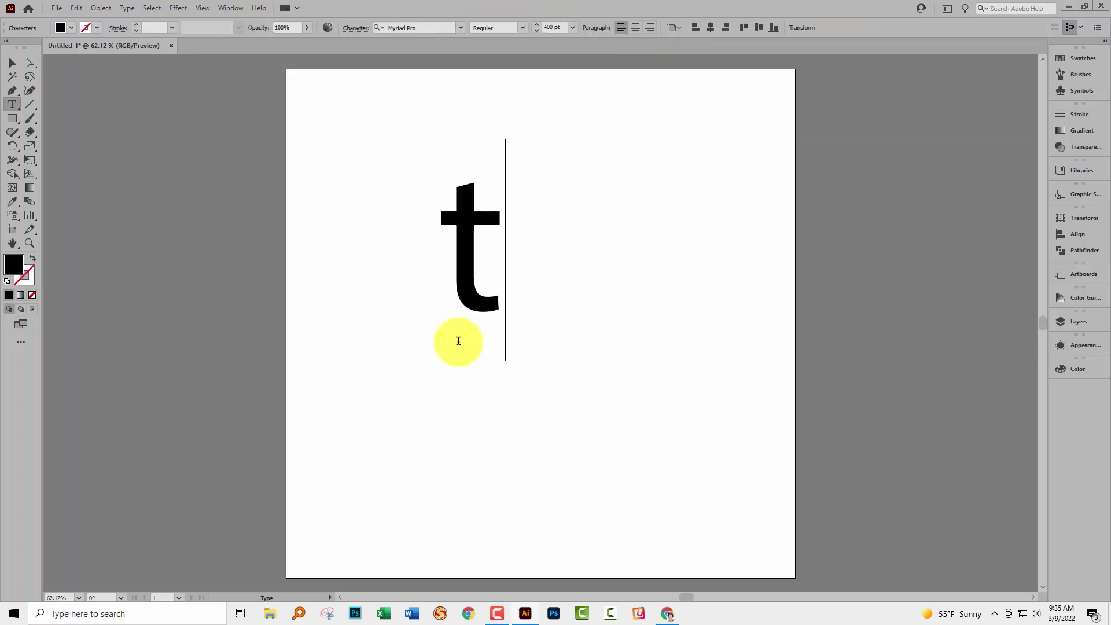
{"action": "left_click", "coordinate": [14, 64]}
{"action": "left_click_drag", "start_coordinate": [459, 265], "coordinate": [513, 304]}
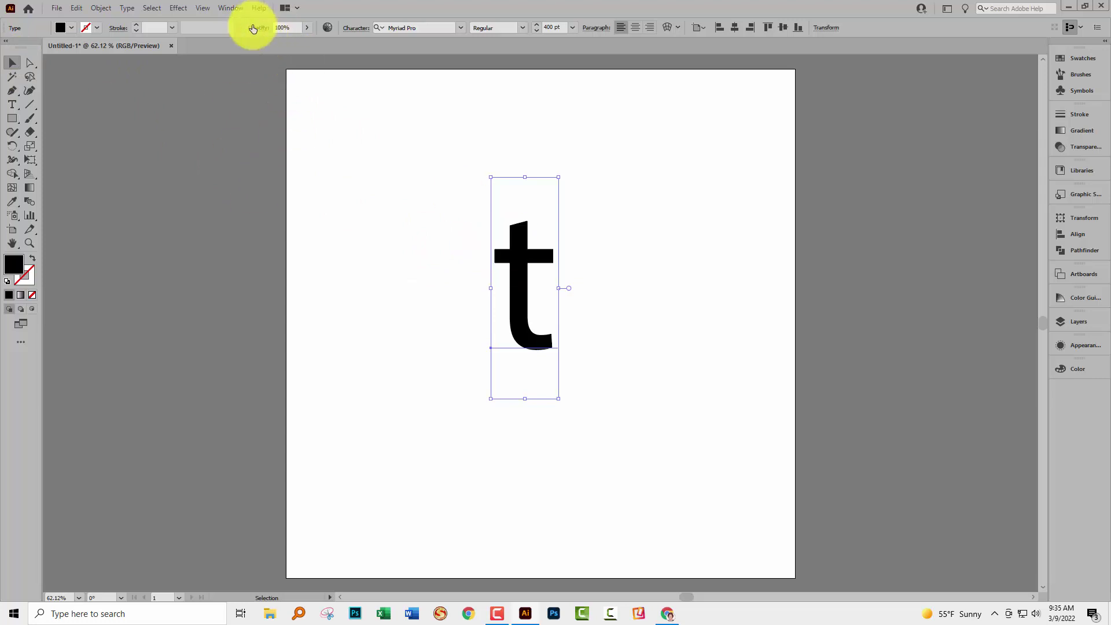
Open the Appearance panel, float it beside the artboard, and enlarge it
{"action": "left_click", "coordinate": [223, 9]}
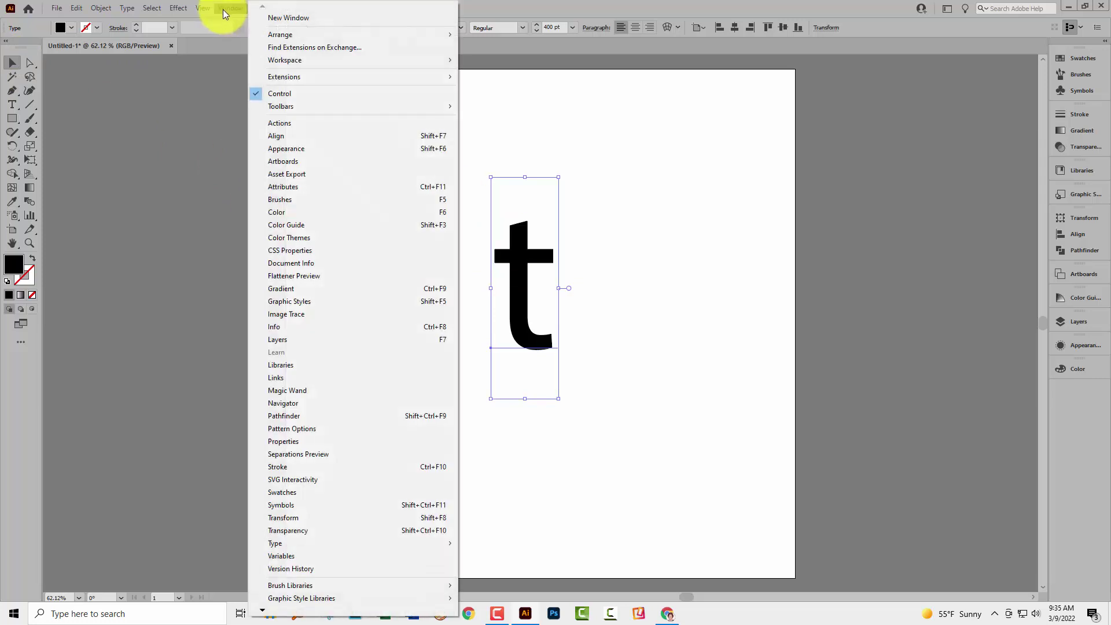
{"action": "left_click", "coordinate": [258, 148]}
{"action": "left_click_drag", "start_coordinate": [931, 340], "coordinate": [723, 235]}
{"action": "left_click_drag", "start_coordinate": [835, 328], "coordinate": [847, 399]}
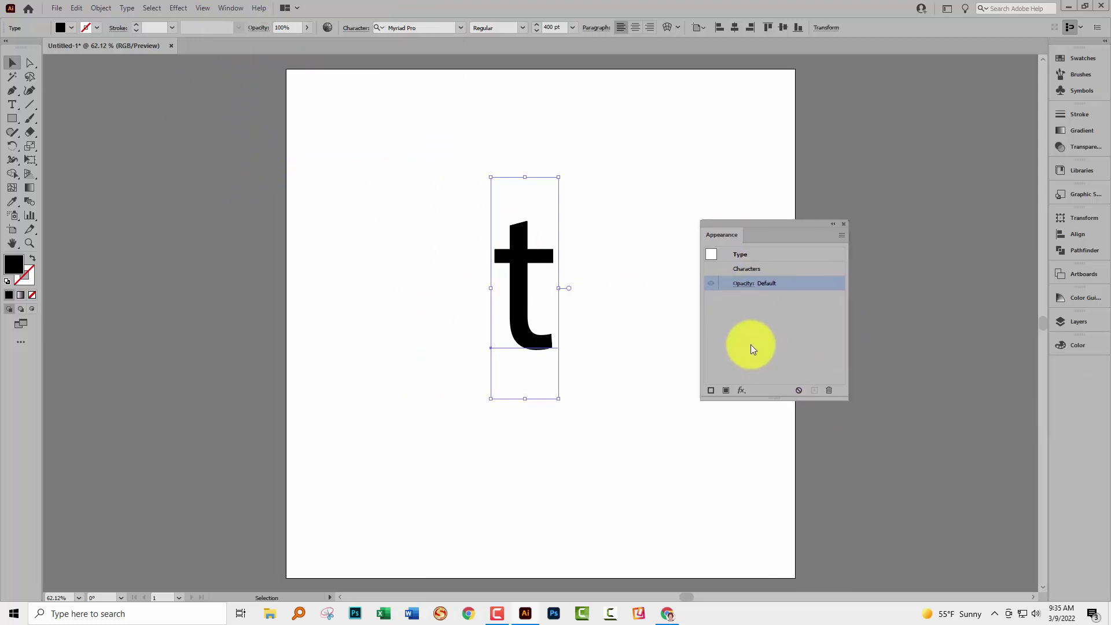
Set the t's Characters fill to None so the letter becomes invisible
{"action": "double_click", "coordinate": [734, 267]}
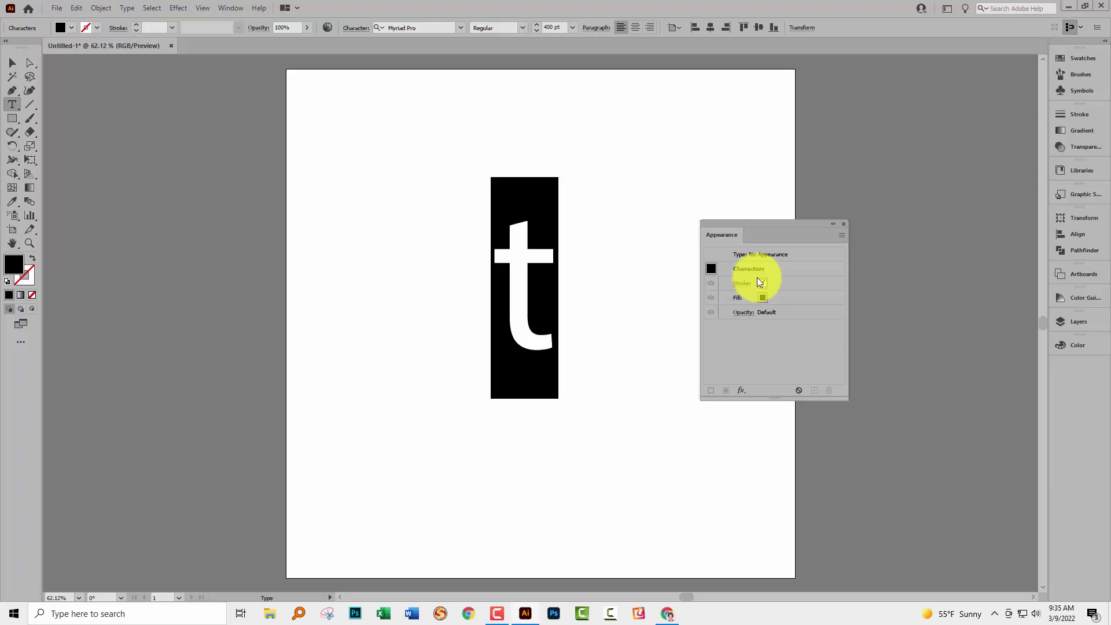
{"action": "left_click", "coordinate": [741, 252]}
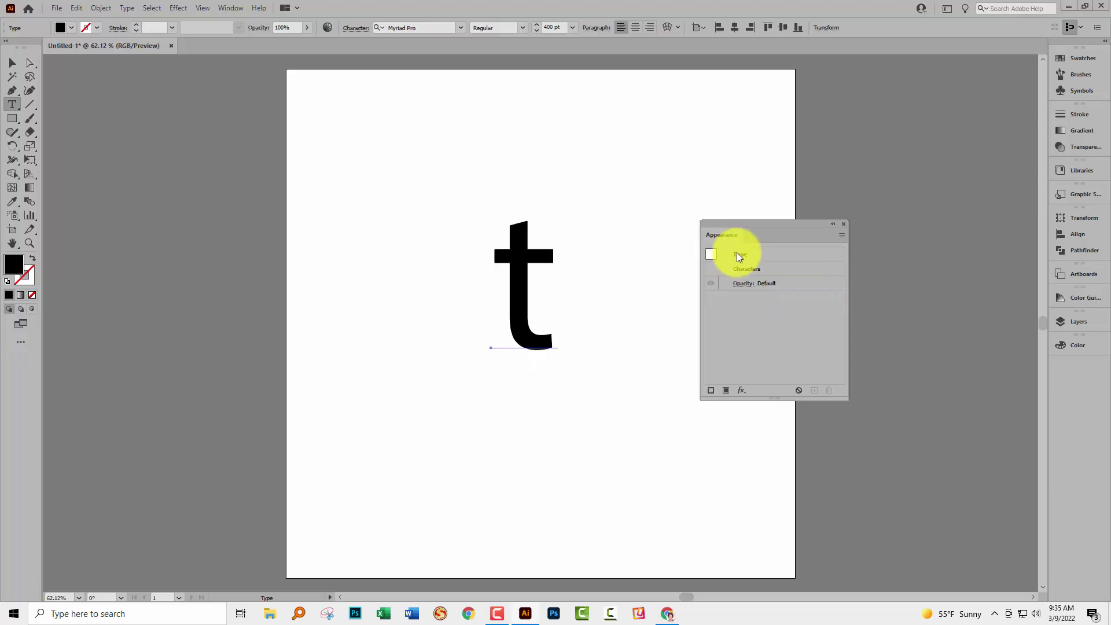
{"action": "double_click", "coordinate": [752, 268]}
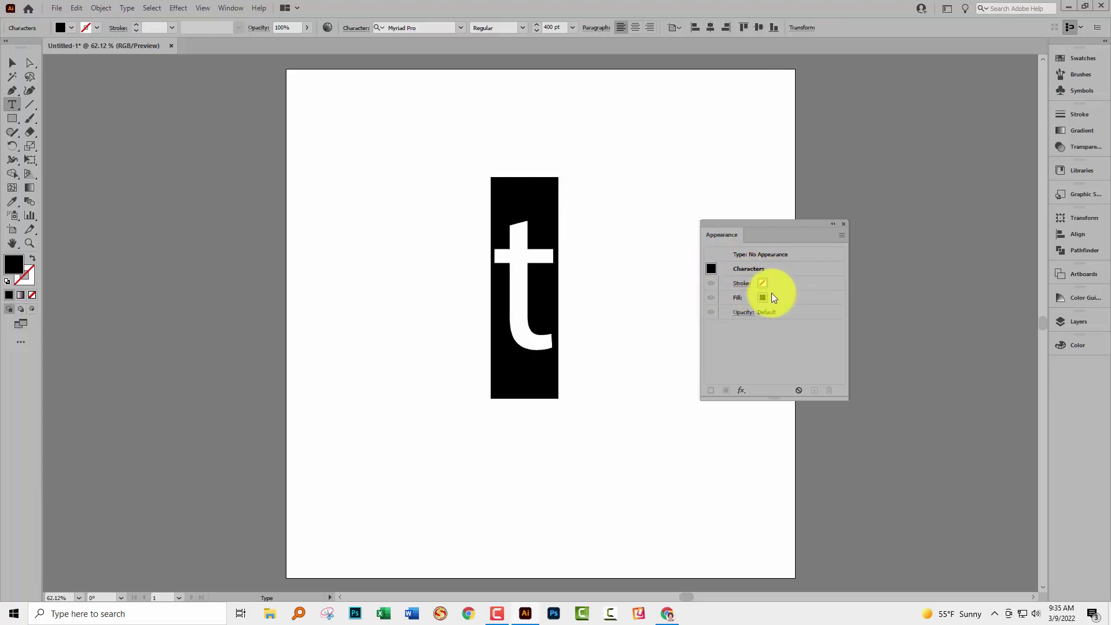
{"action": "left_click", "coordinate": [772, 297]}
{"action": "left_click", "coordinate": [773, 296]}
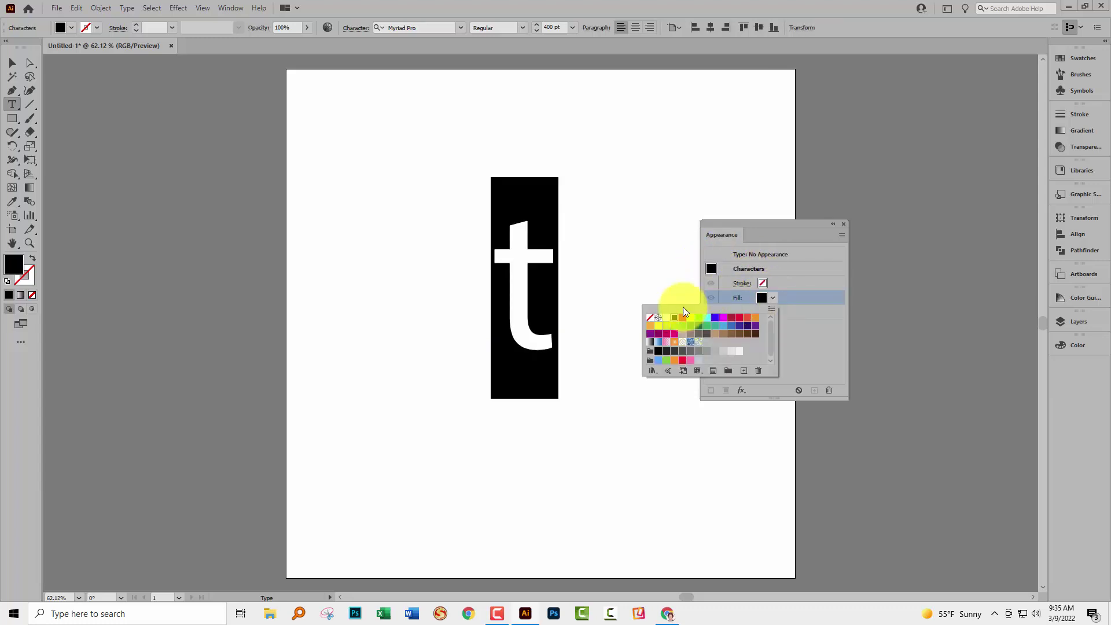
{"action": "left_click", "coordinate": [650, 317]}
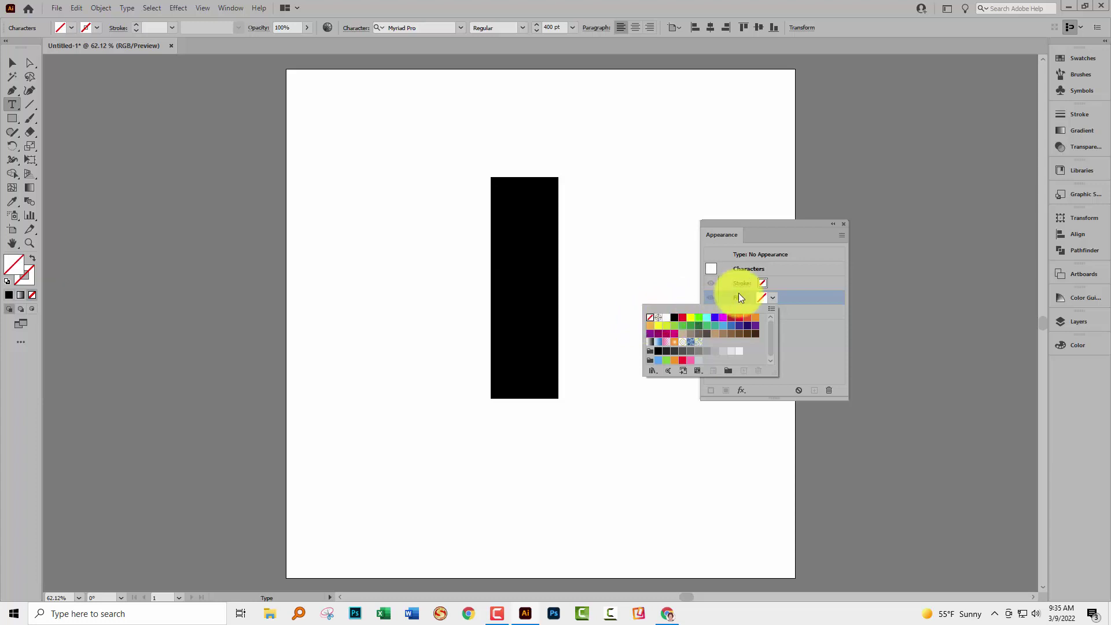
{"action": "left_click", "coordinate": [776, 279]}
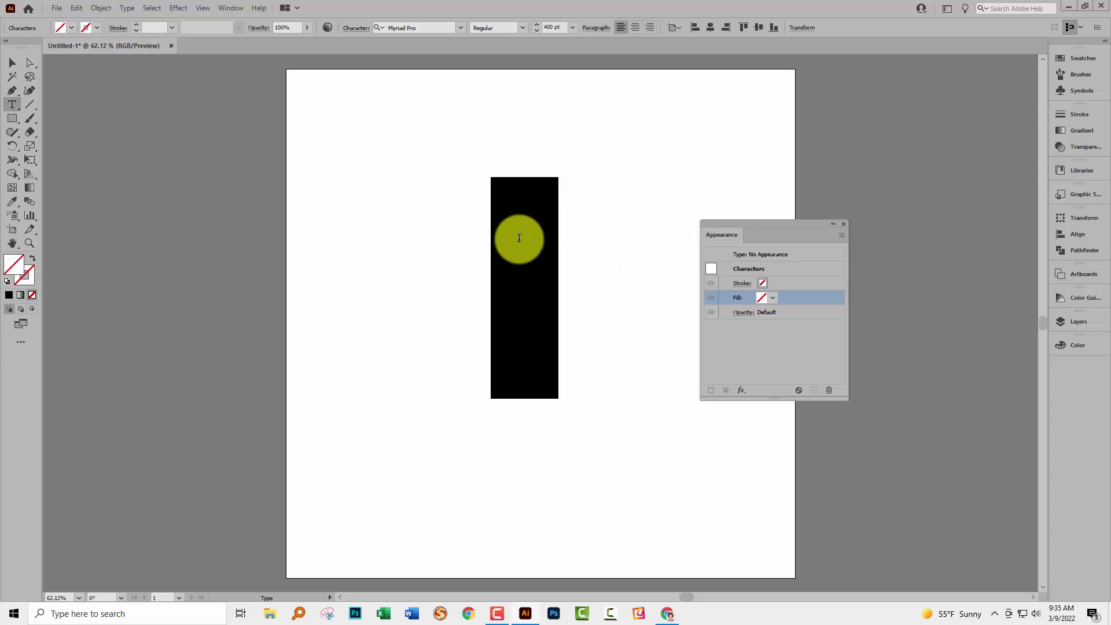
{"action": "left_click", "coordinate": [748, 254]}
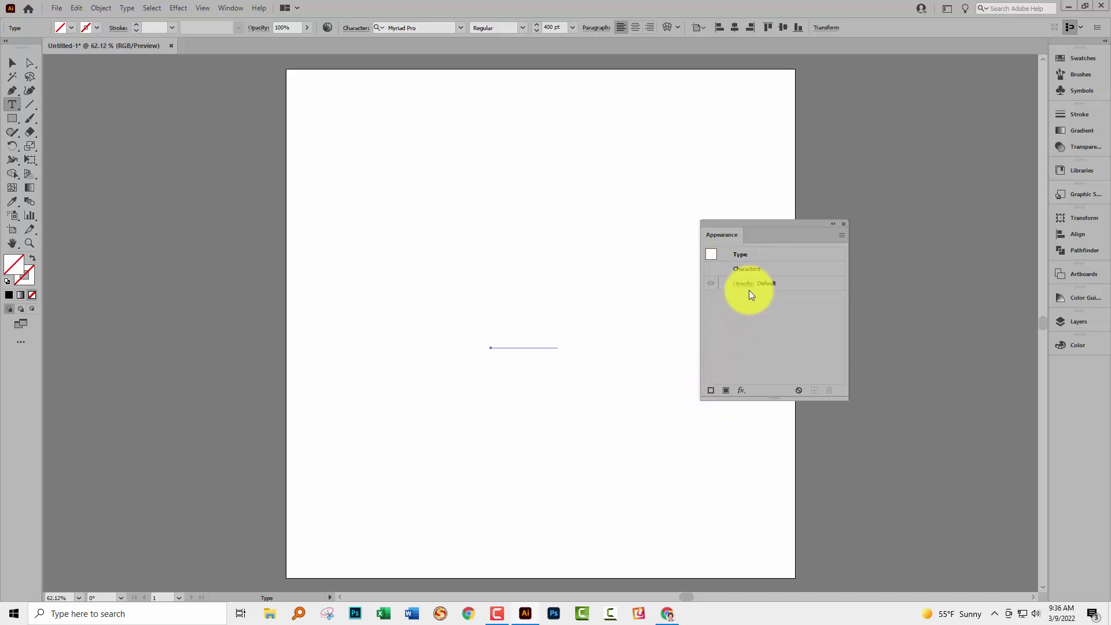
{"action": "double_click", "coordinate": [748, 269]}
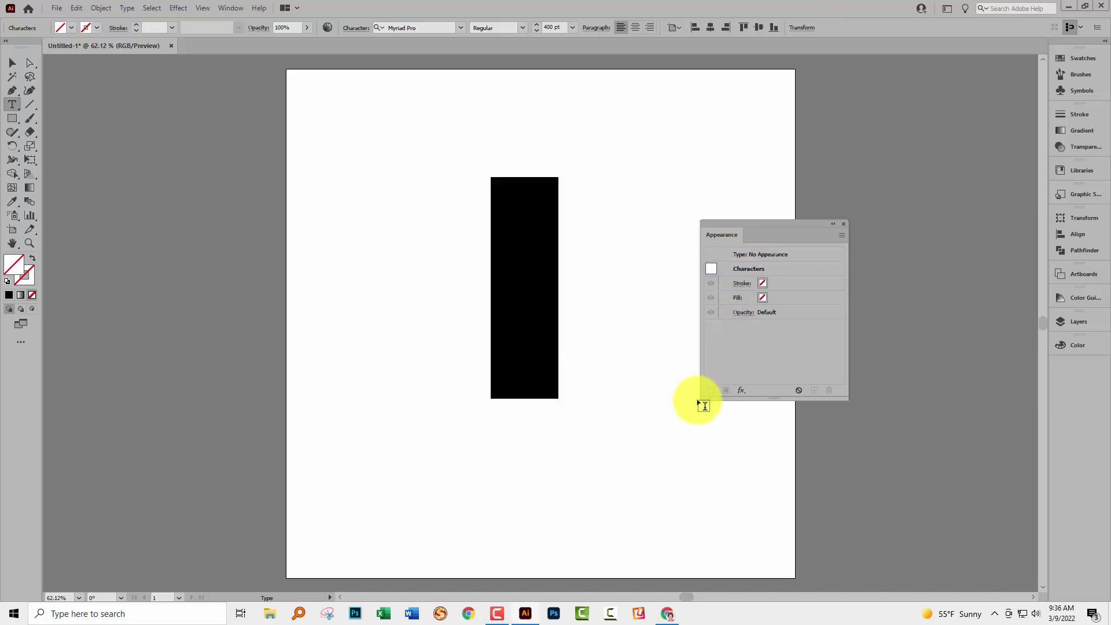
{"action": "left_click", "coordinate": [740, 255]}
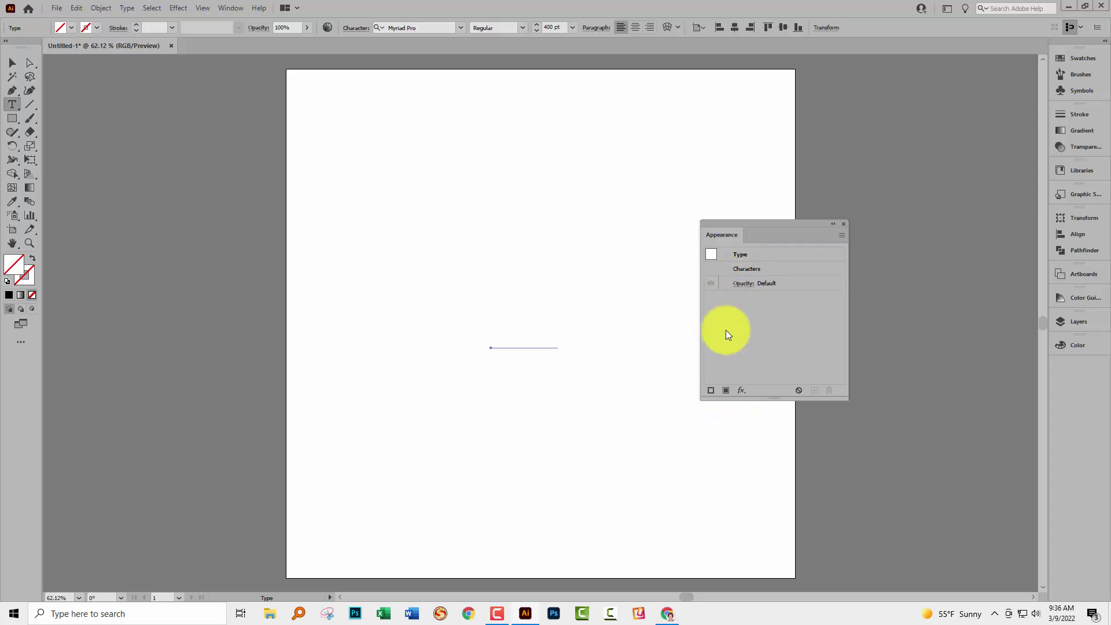
Add a new object-level fill to the 't' and make it cyan (R 0, G 255, B 255)
{"action": "left_click", "coordinate": [726, 390]}
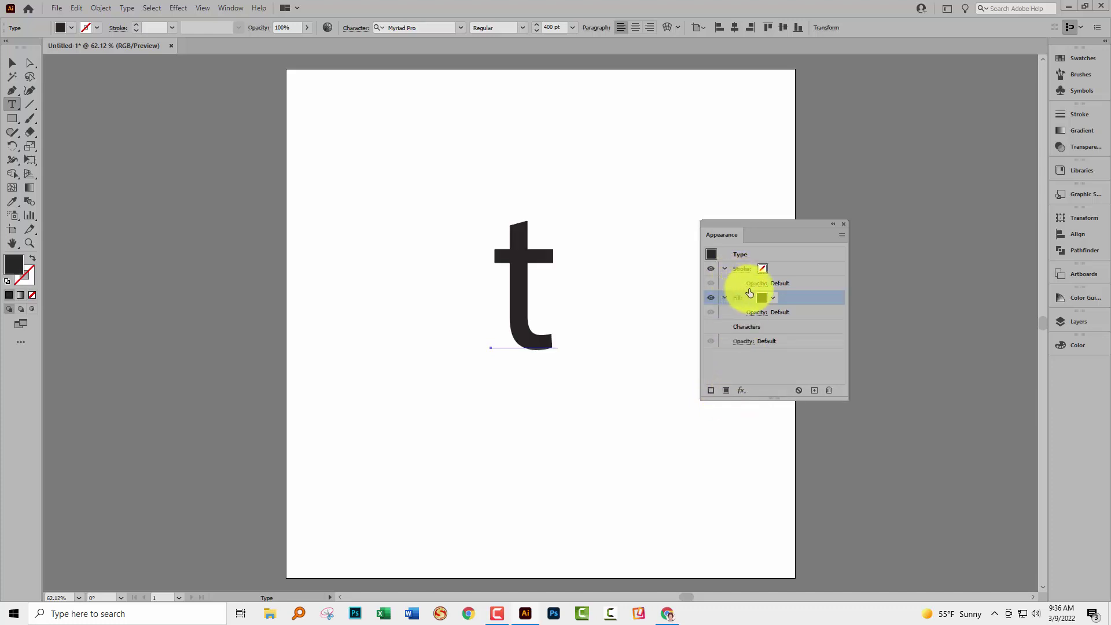
{"action": "left_click", "coordinate": [772, 298]}
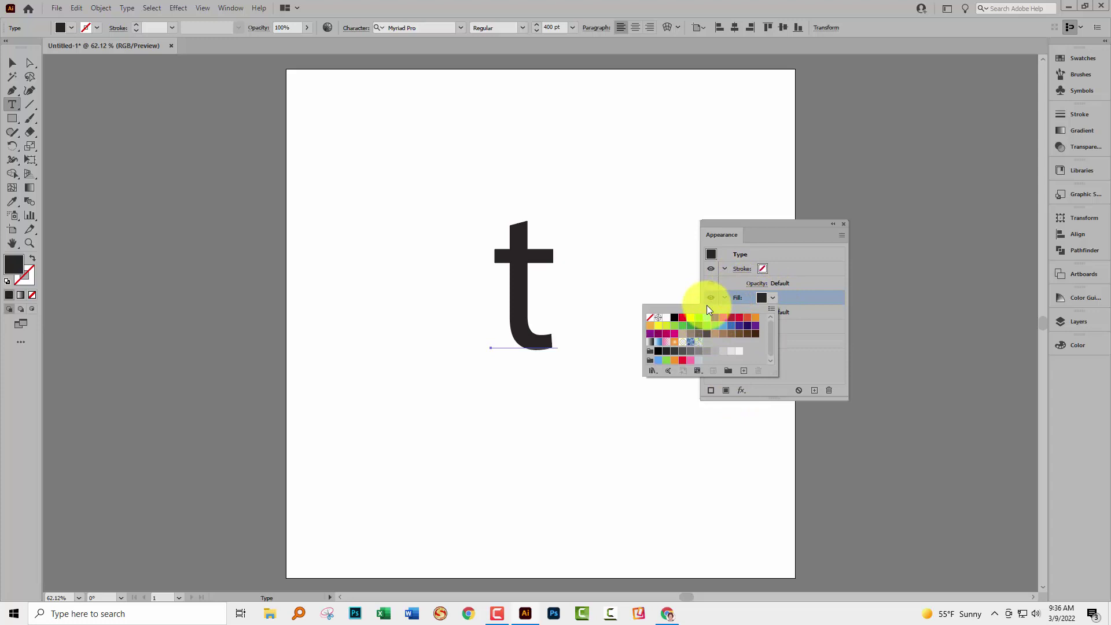
{"action": "left_click", "coordinate": [707, 317]}
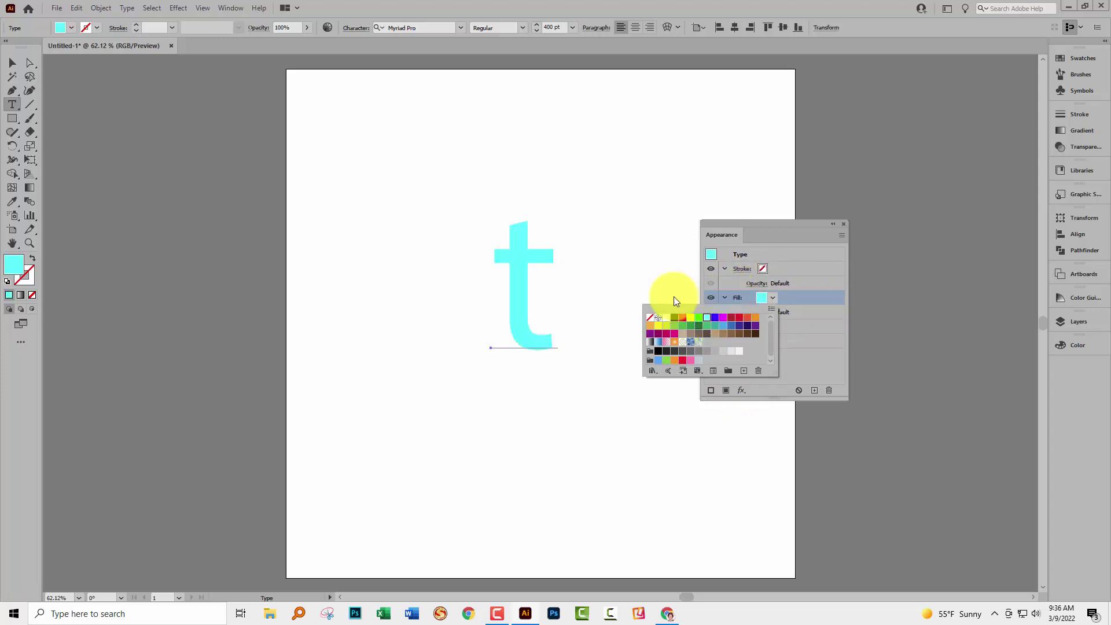
{"action": "double_click", "coordinate": [13, 268]}
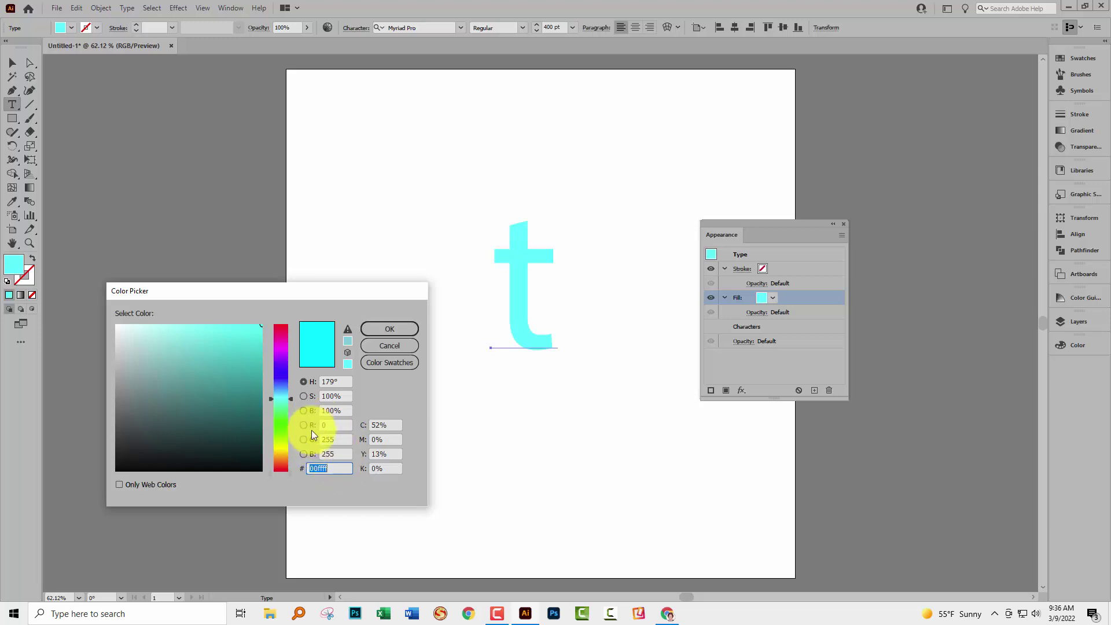
{"action": "left_click", "coordinate": [389, 328]}
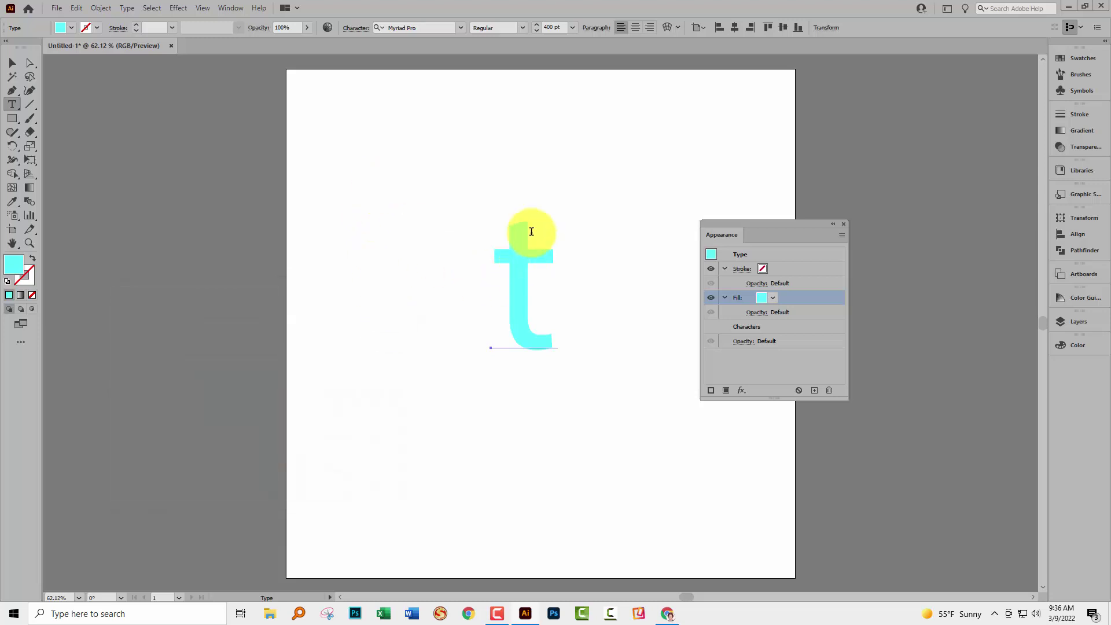
Add a second fill above the cyan fill and give it a red swatch
{"action": "left_click", "coordinate": [727, 391]}
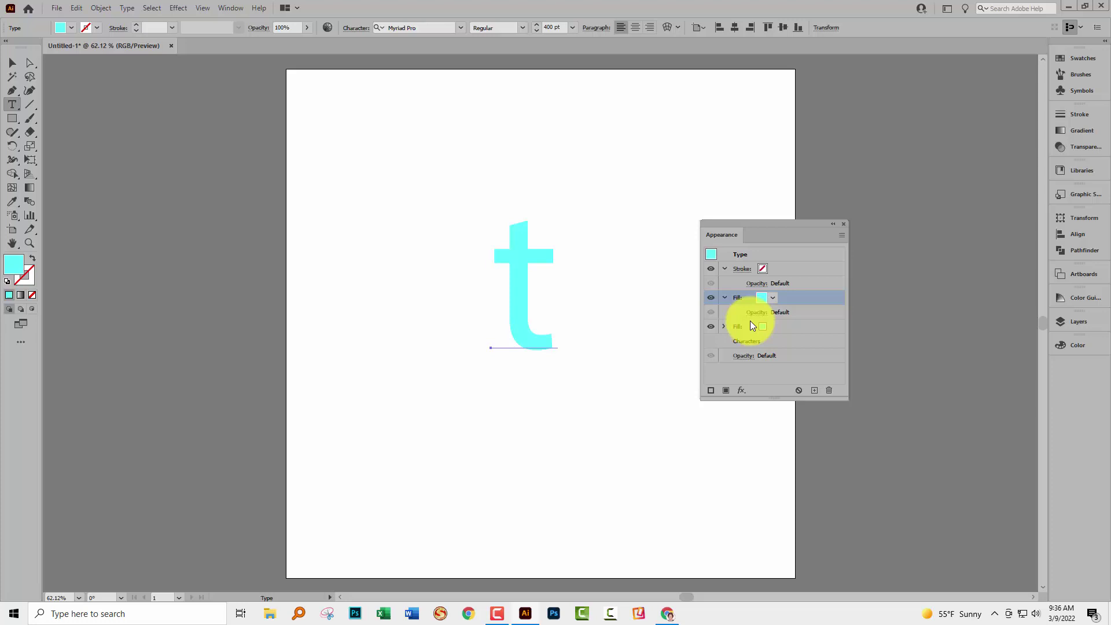
{"action": "left_click_drag", "start_coordinate": [750, 321], "coordinate": [775, 295]}
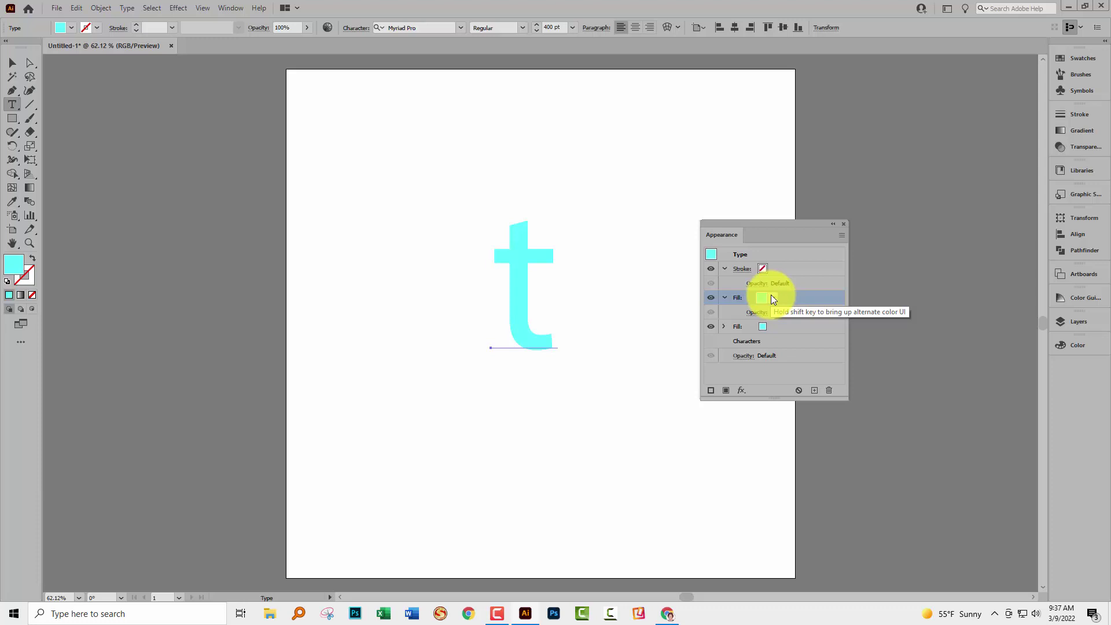
{"action": "left_click", "coordinate": [773, 296]}
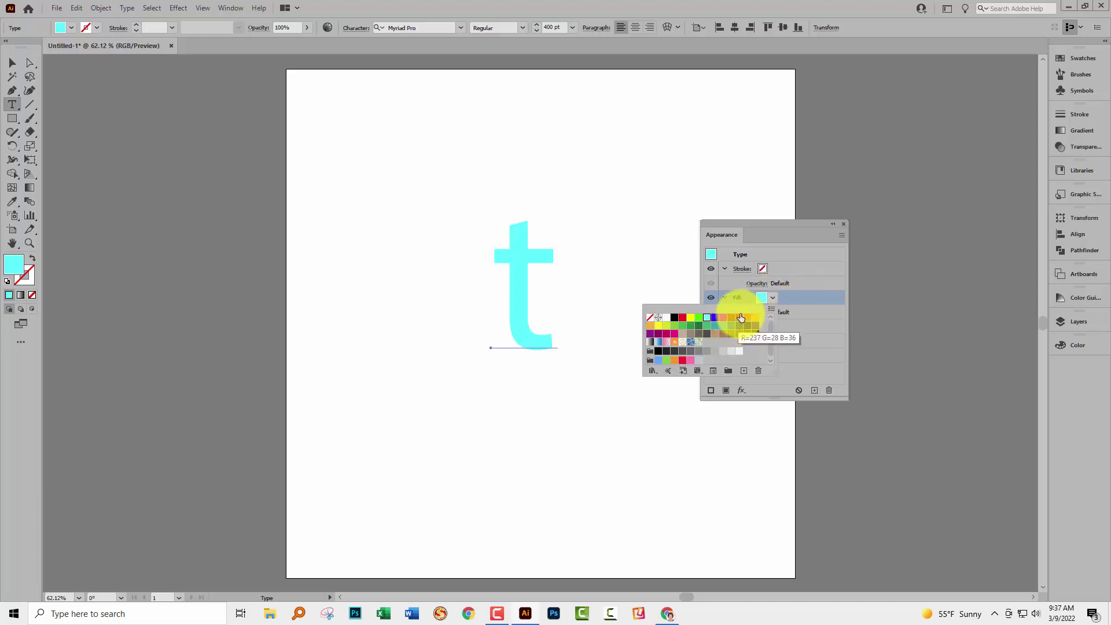
{"action": "left_click", "coordinate": [720, 327]}
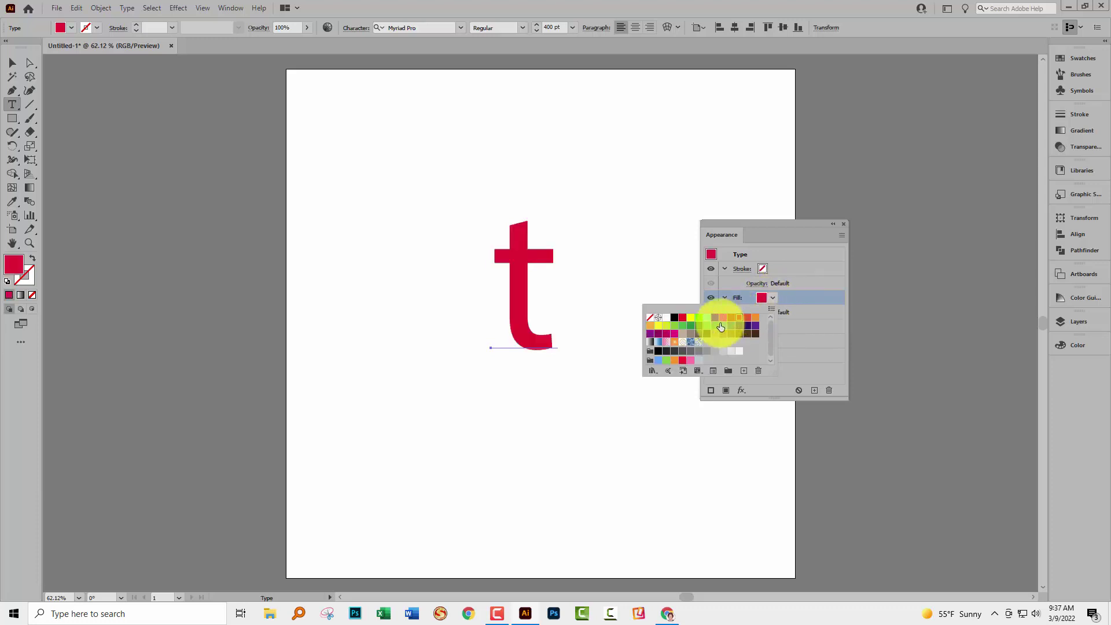
{"action": "left_click", "coordinate": [10, 266]}
Set the top fill to pure red: R 255, G 0, B 0 in the Color Picker
{"action": "double_click", "coordinate": [9, 266]}
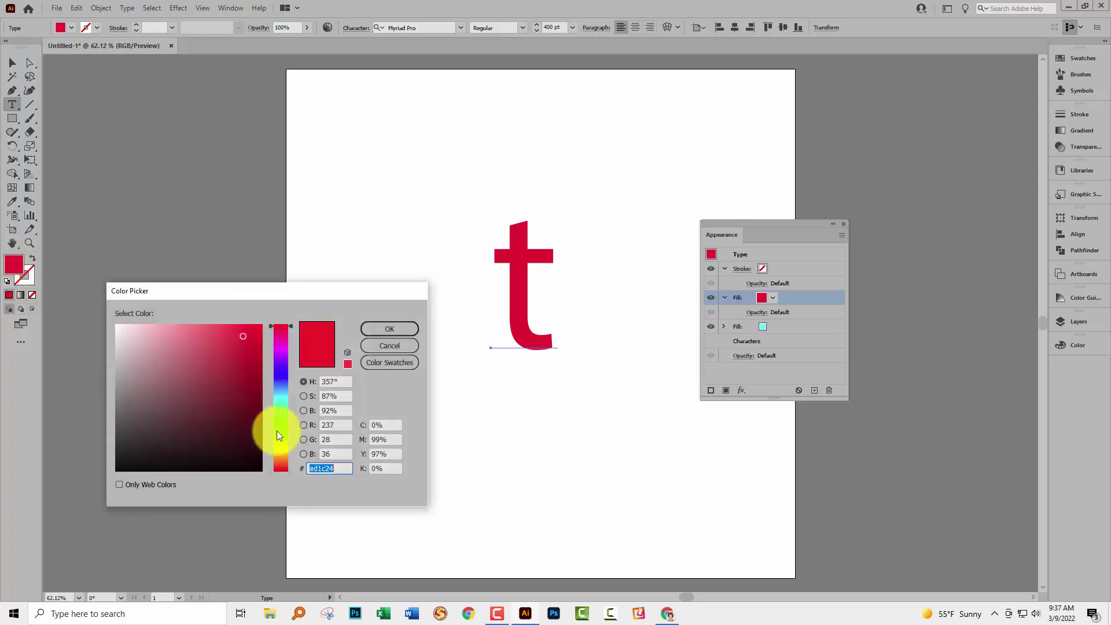
{"action": "double_click", "coordinate": [328, 425]}
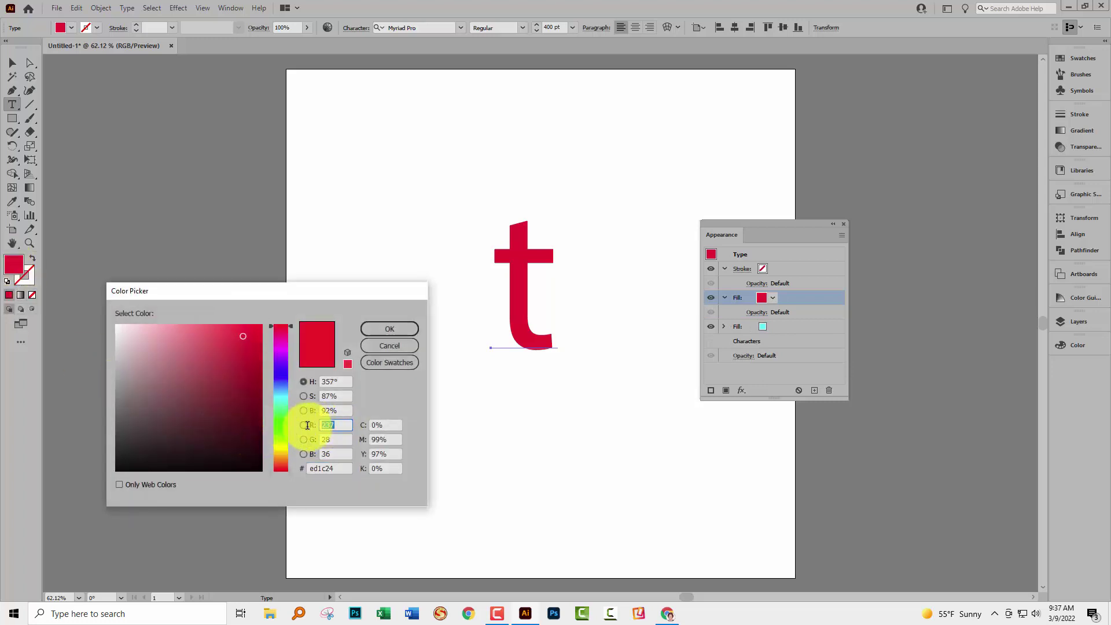
{"action": "type", "text": "255"}
{"action": "key", "text": "Tab"}
{"action": "type", "text": "0"}
{"action": "key", "text": "Tab"}
{"action": "type", "text": "0"}
{"action": "key", "text": "Tab"}
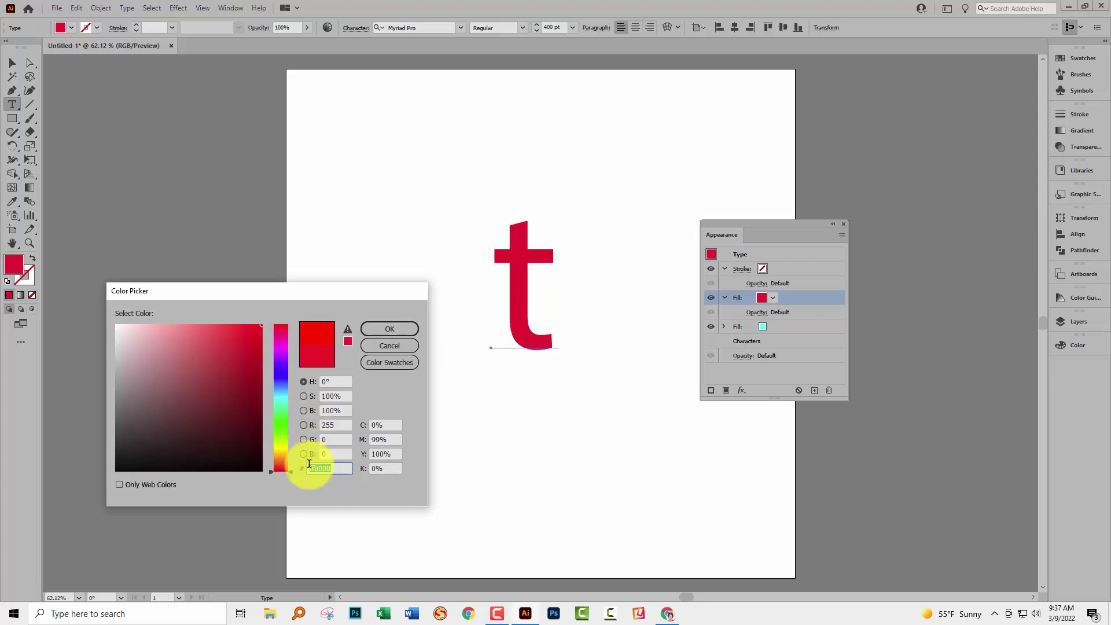
{"action": "left_click", "coordinate": [384, 328]}
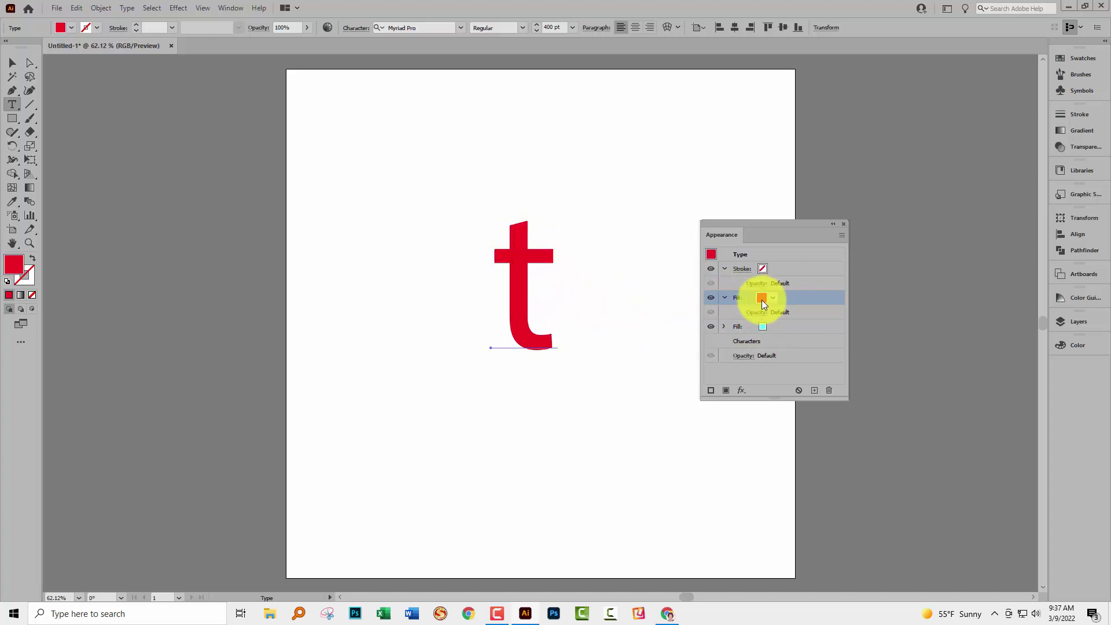
With the red fill selected, bring up the Distort & Transform > Transform effect, checking a TikTok logo for reference
{"action": "left_click", "coordinate": [807, 327]}
{"action": "left_click", "coordinate": [814, 297]}
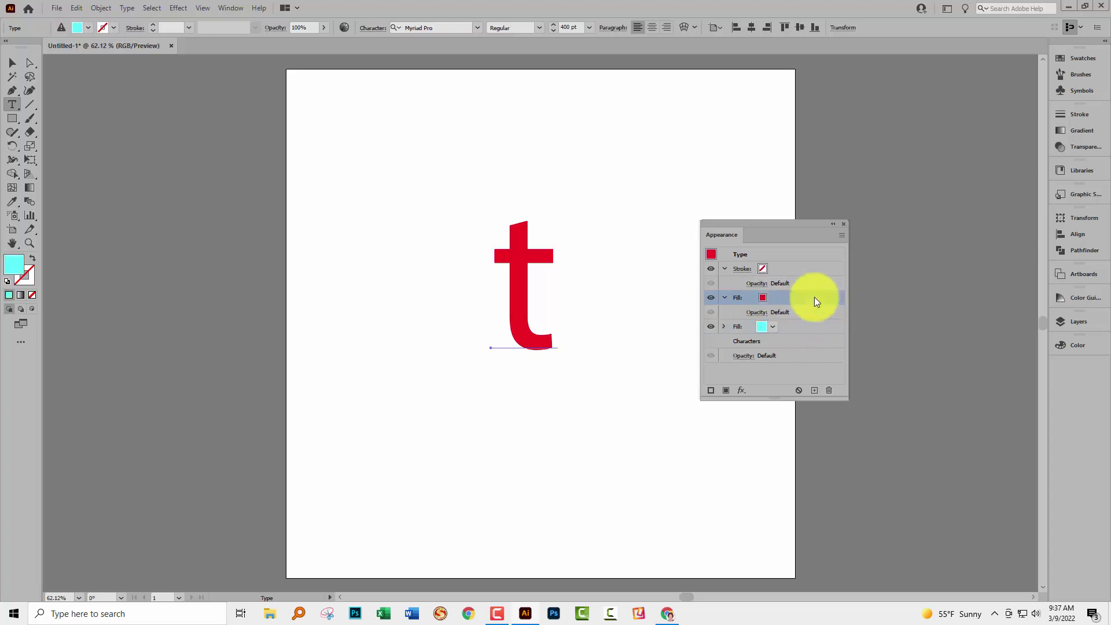
{"action": "left_click", "coordinate": [809, 328]}
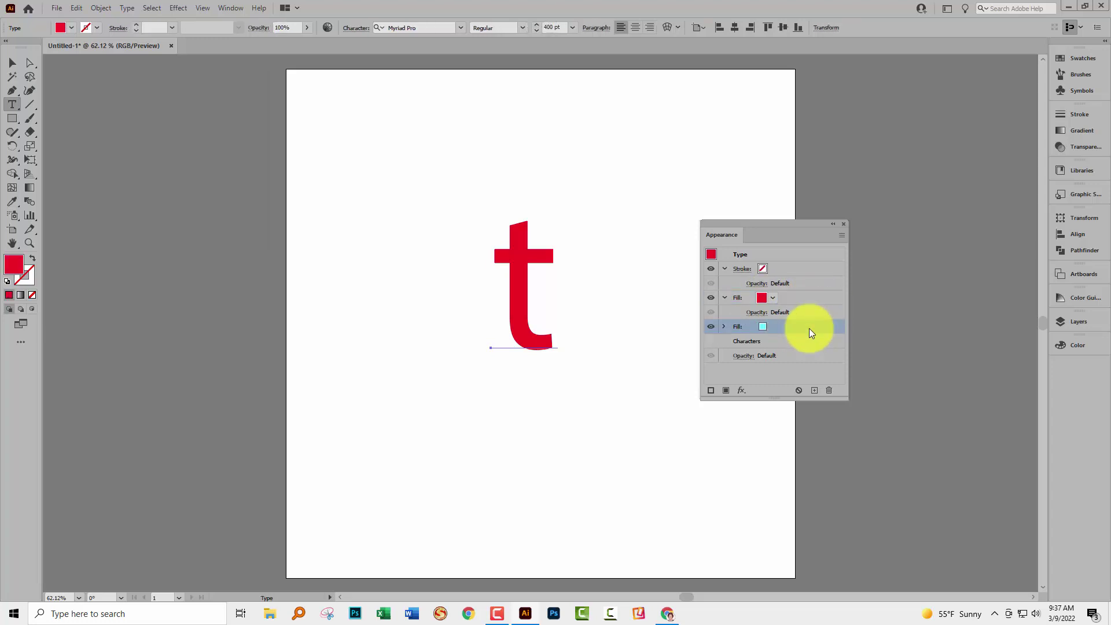
{"action": "left_click", "coordinate": [816, 297]}
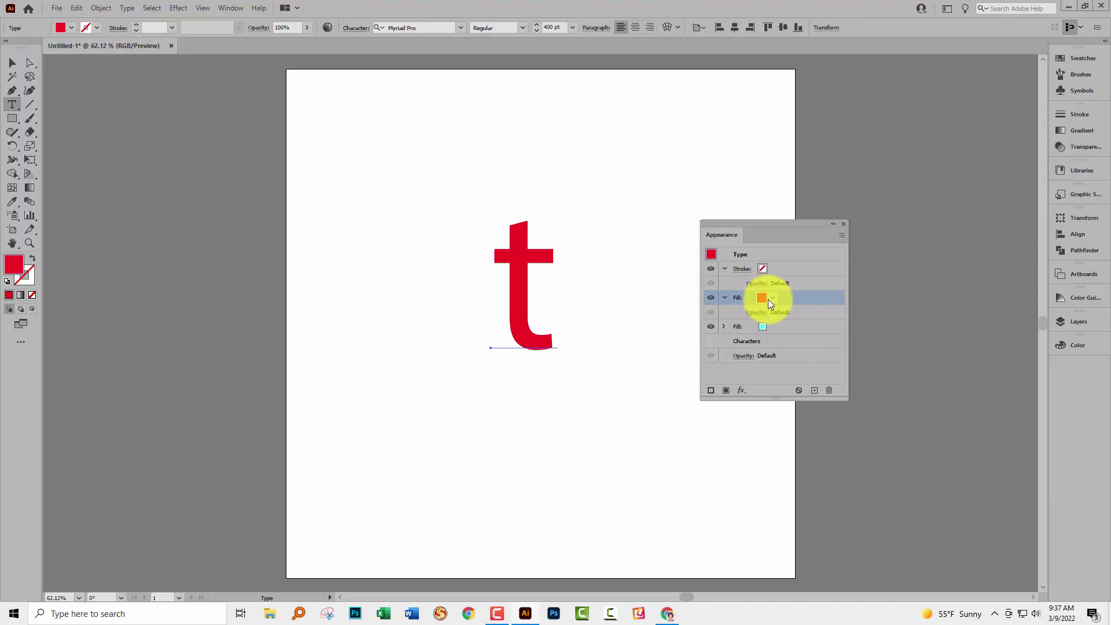
{"action": "left_click", "coordinate": [178, 8]}
{"action": "mouse_move", "coordinate": [186, 100]}
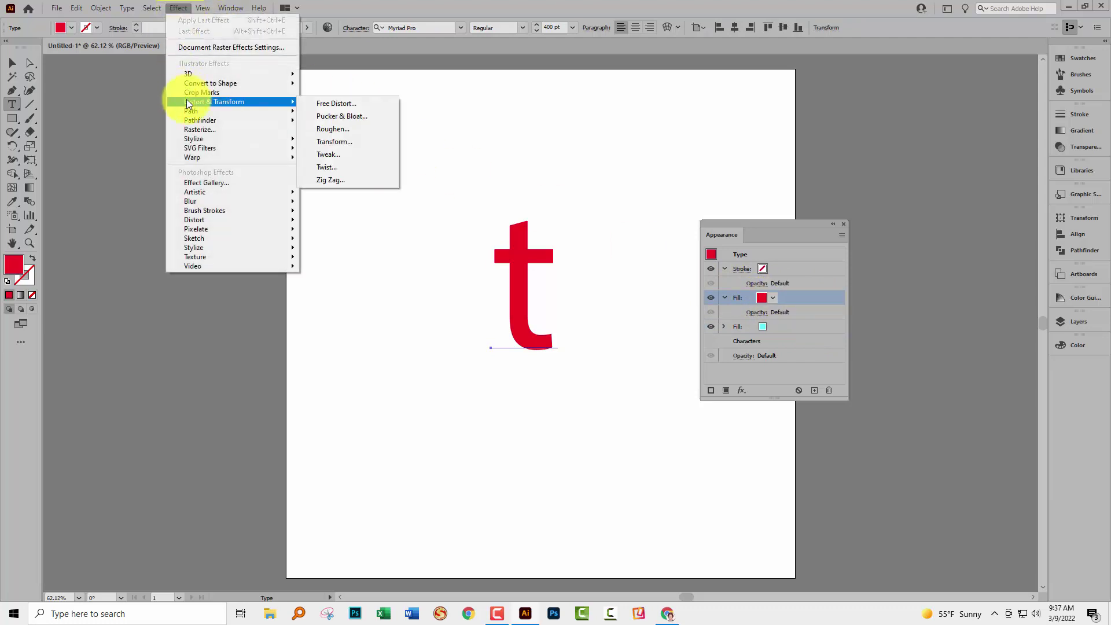
{"action": "left_click", "coordinate": [325, 141]}
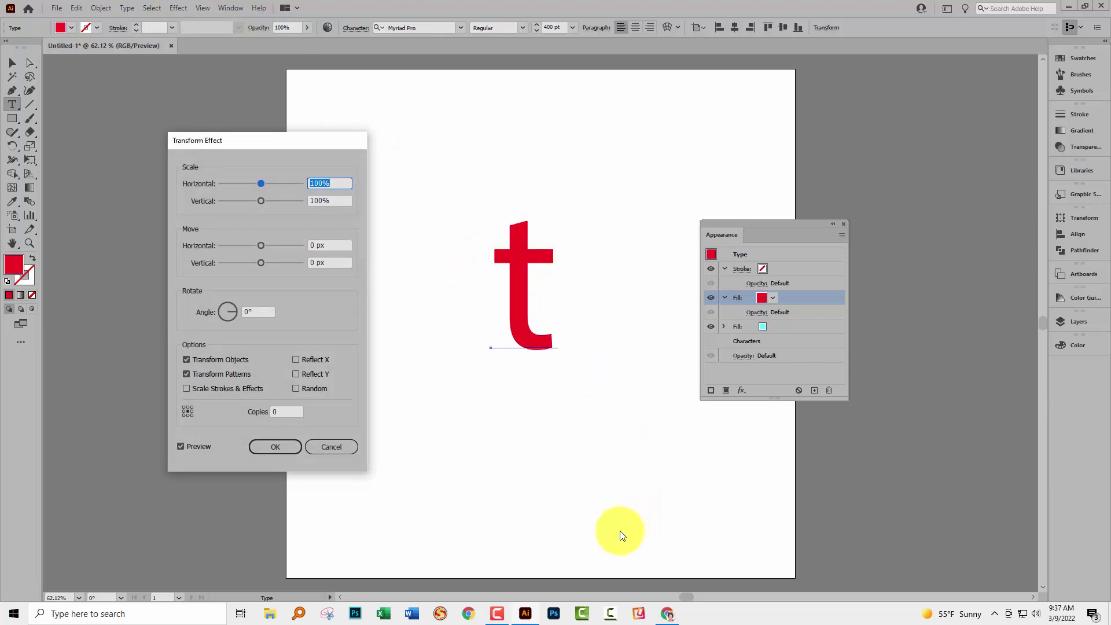
{"action": "left_click", "coordinate": [665, 615]}
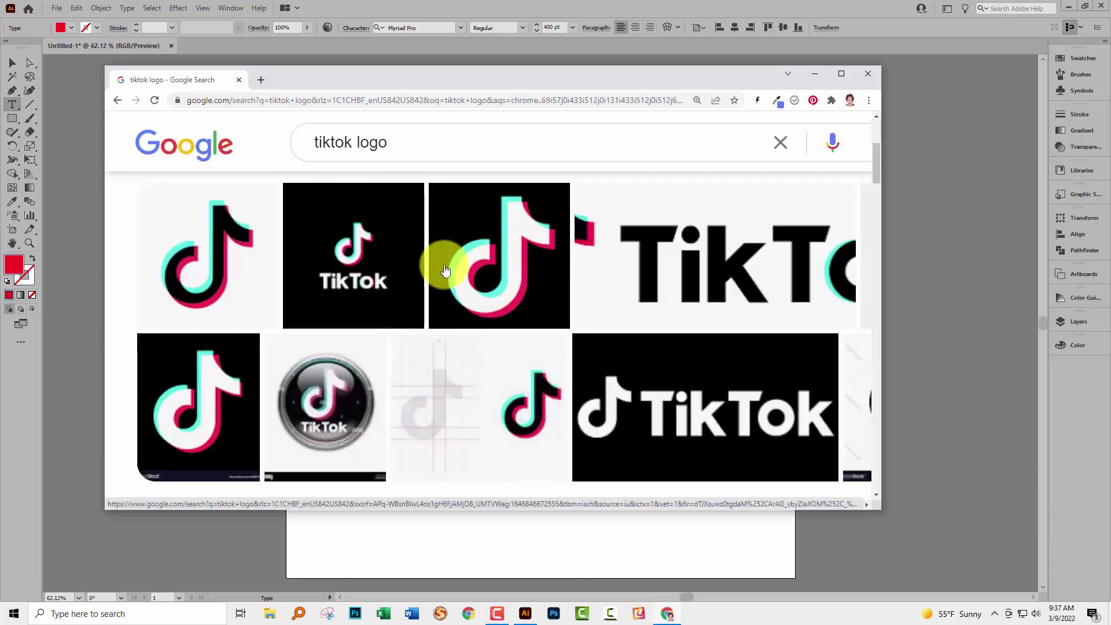
{"action": "left_click", "coordinate": [643, 543]}
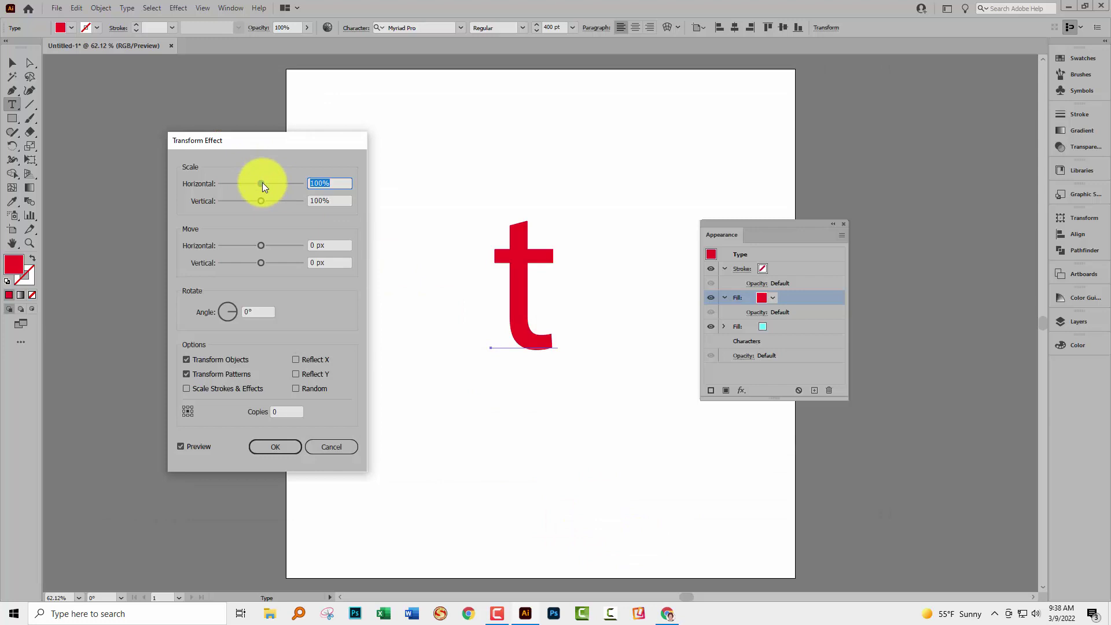
Move the red fill 10 px horizontally and 10 px vertically with the Transform effect
{"action": "left_click", "coordinate": [327, 247]}
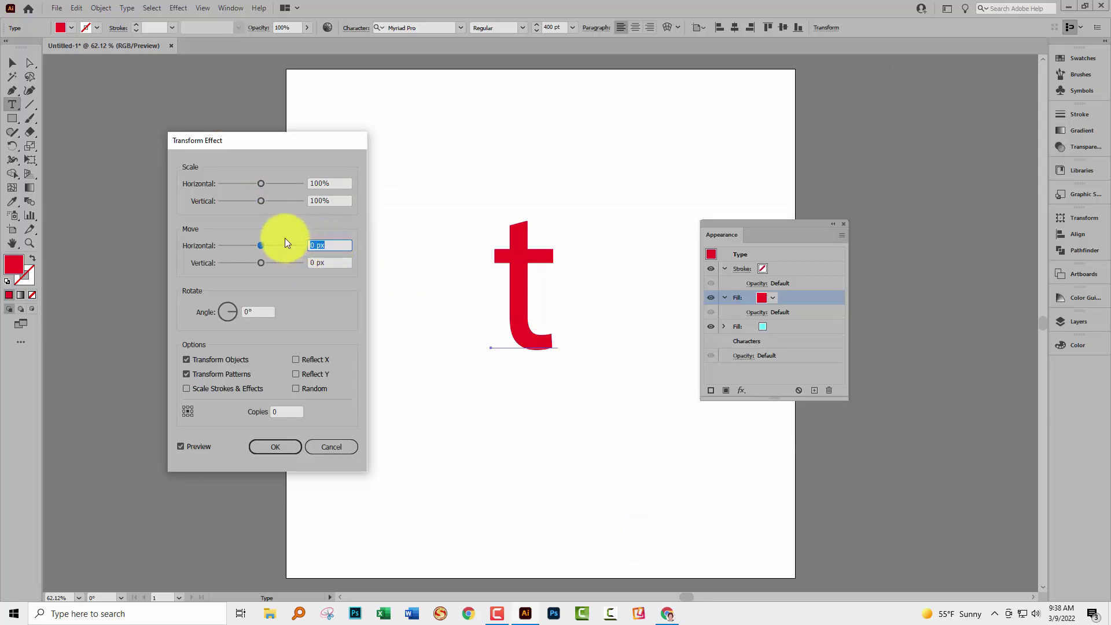
{"action": "key", "text": "shift+Up"}
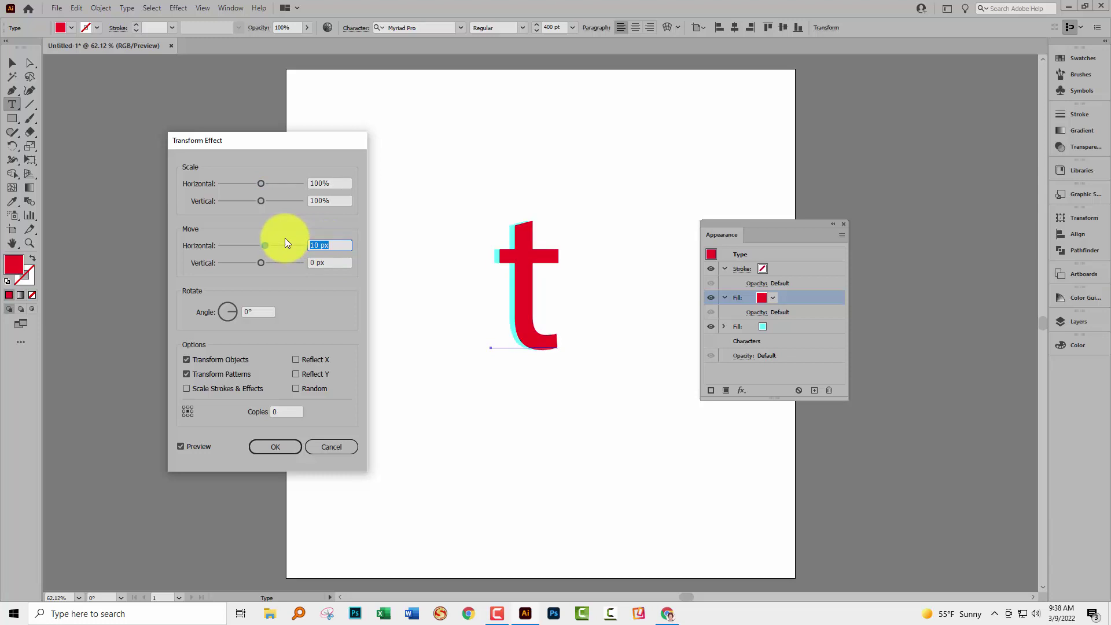
{"action": "left_click", "coordinate": [335, 262]}
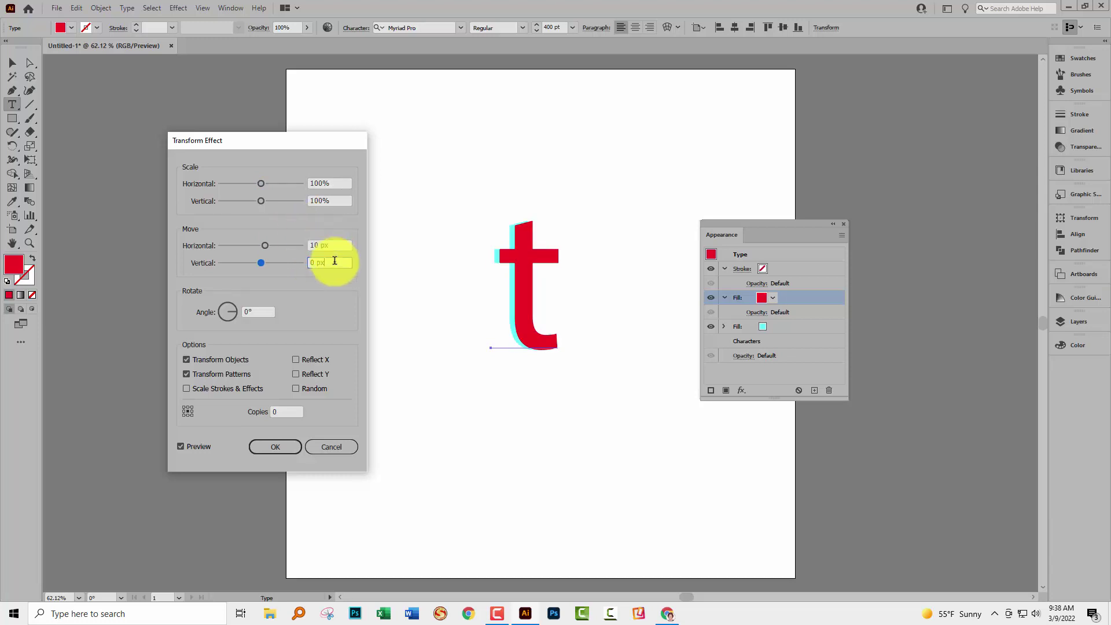
{"action": "key", "text": "shift+Up"}
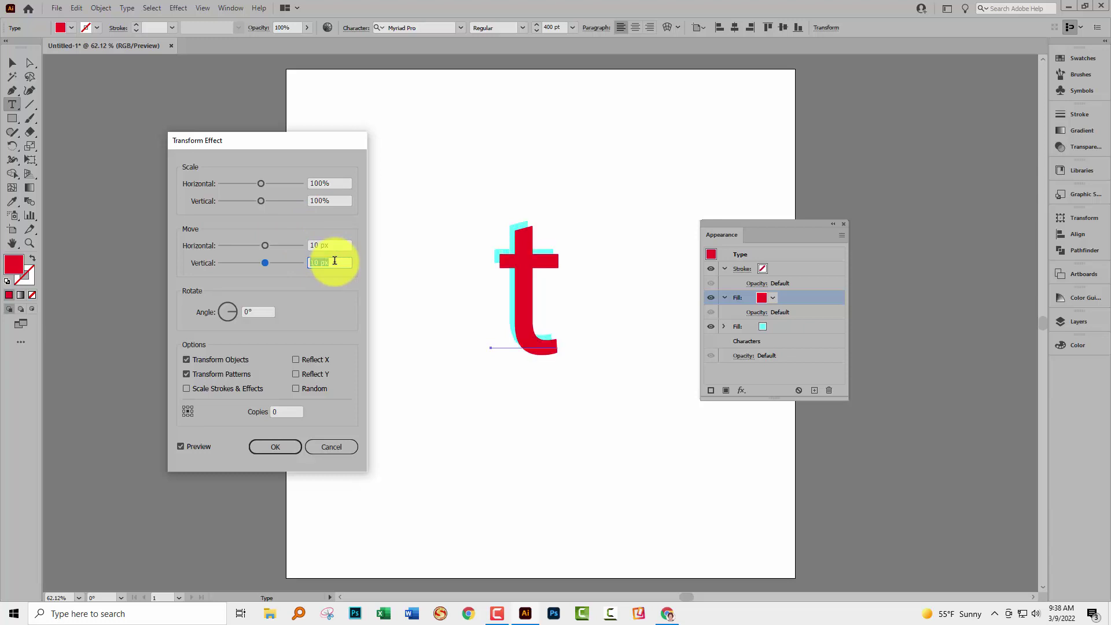
{"action": "left_click", "coordinate": [668, 615]}
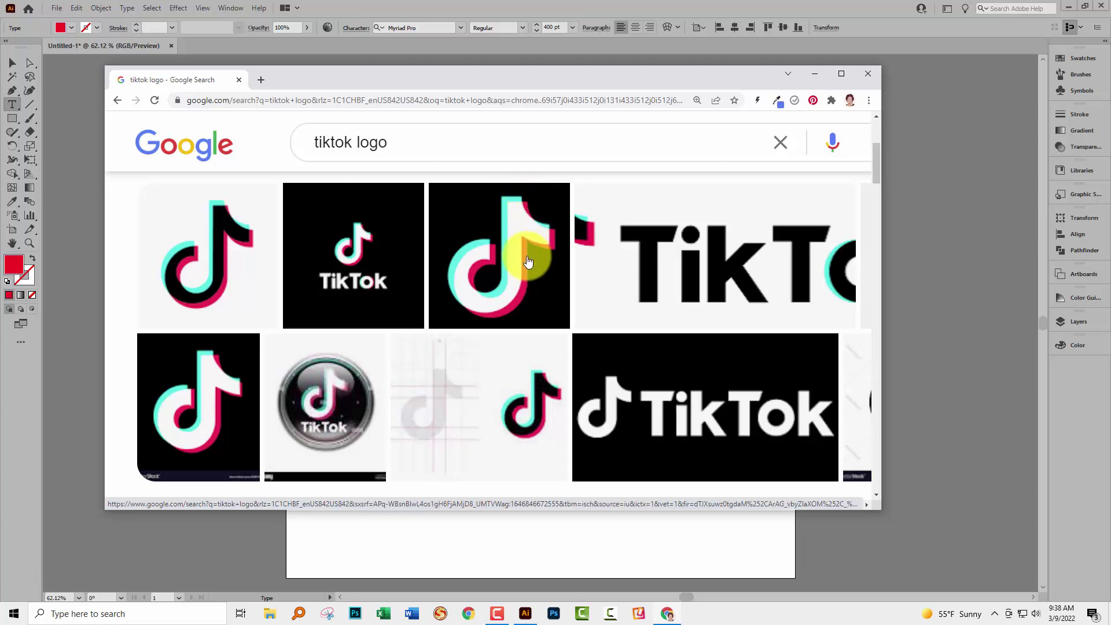
{"action": "left_click", "coordinate": [528, 537]}
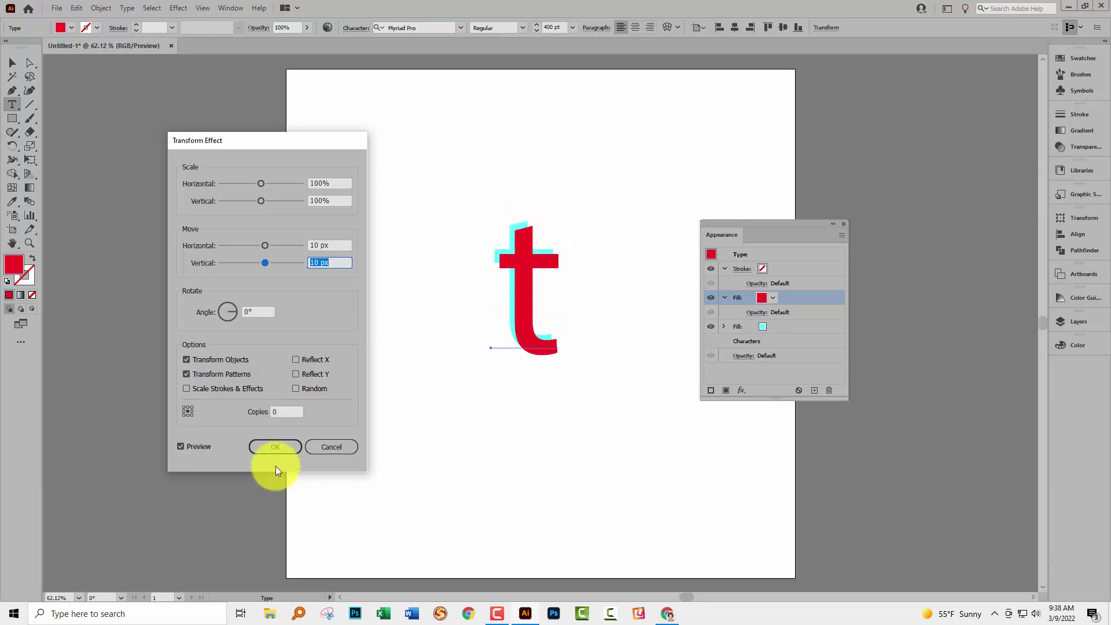
{"action": "left_click", "coordinate": [276, 446]}
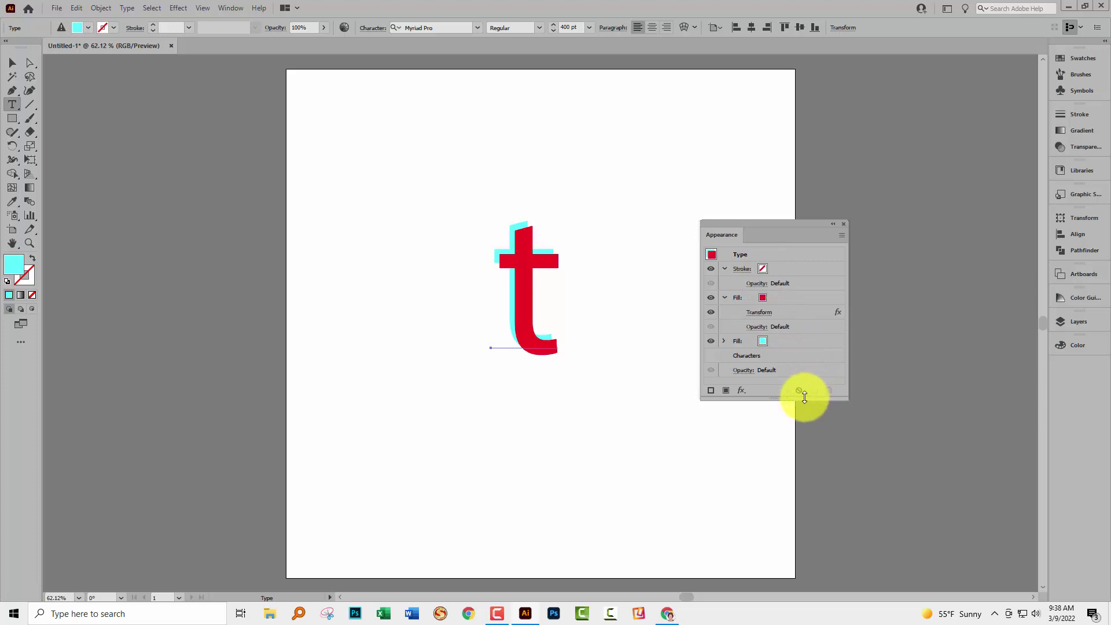
Lengthen the Appearance list and expand the cyan Fill row to reveal its opacity
{"action": "left_click_drag", "start_coordinate": [804, 397], "coordinate": [799, 437]}
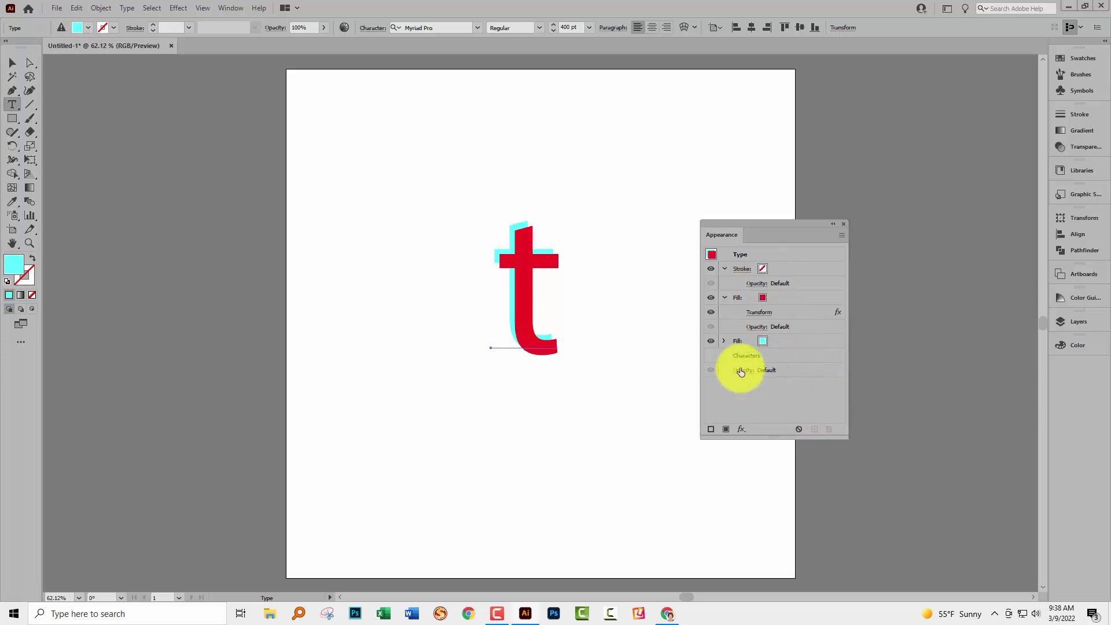
{"action": "left_click", "coordinate": [724, 341]}
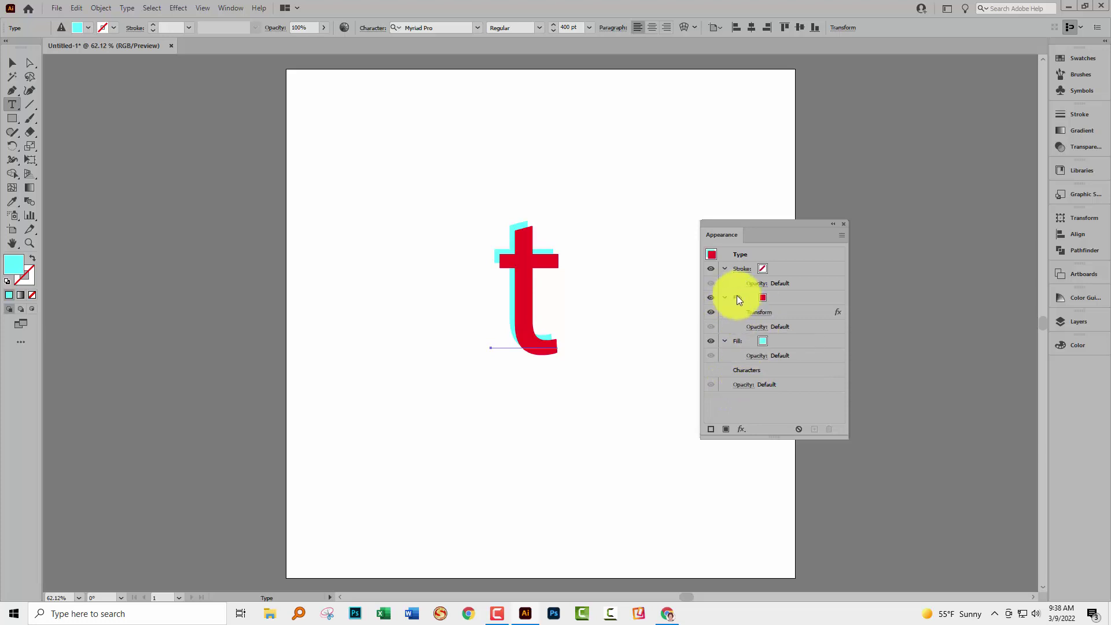
Change the red fill's blending mode to Multiply in its Transparency options
{"action": "left_click", "coordinate": [760, 327]}
{"action": "left_click", "coordinate": [760, 328]}
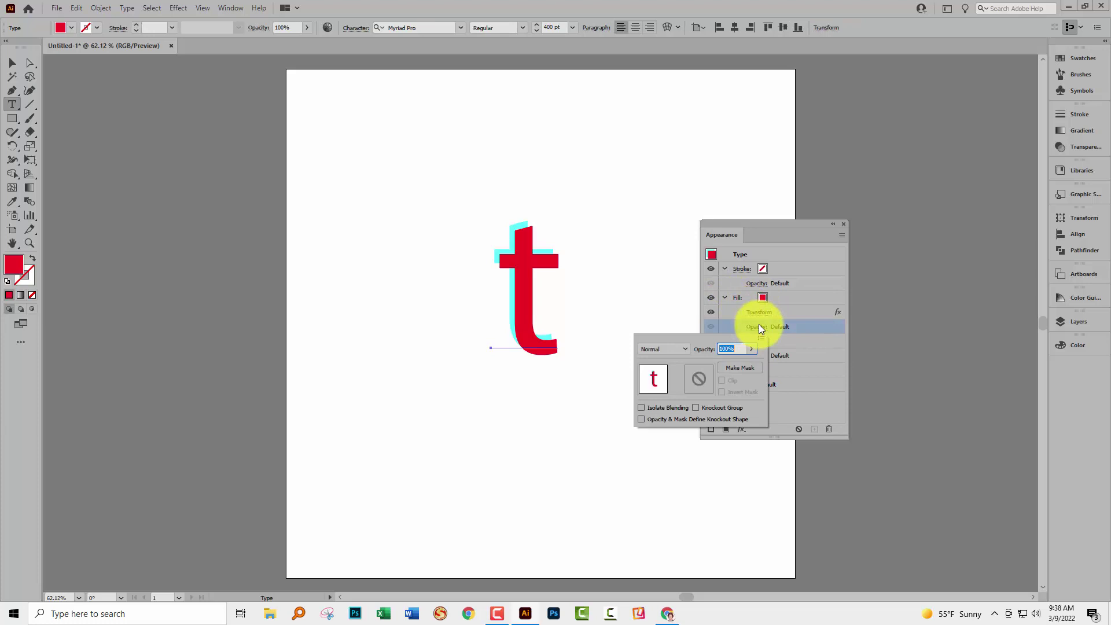
{"action": "left_click", "coordinate": [670, 348]}
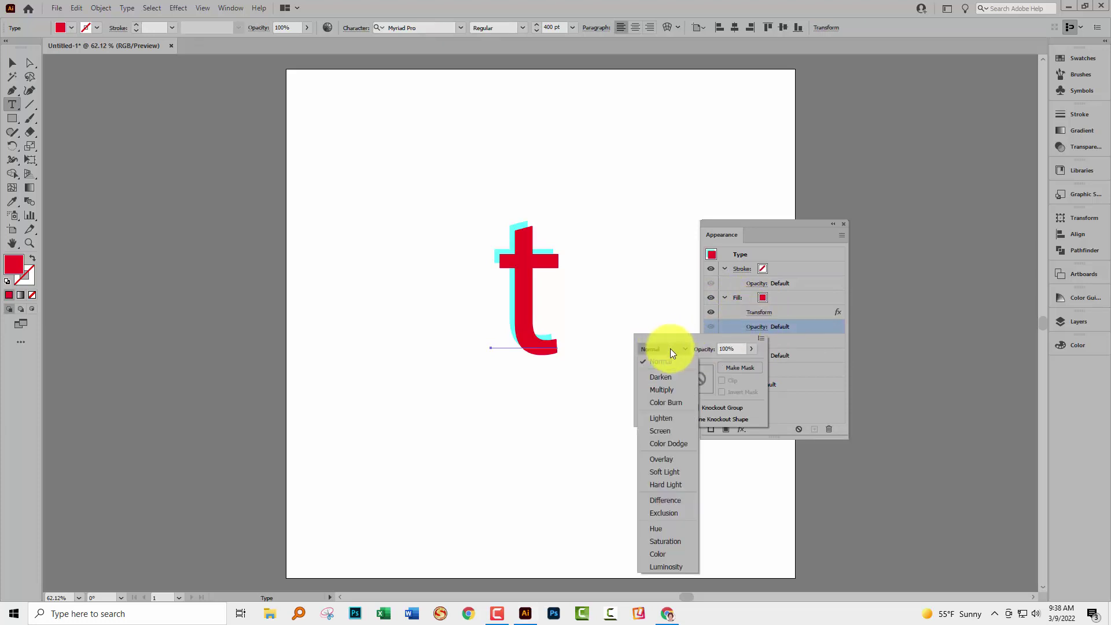
{"action": "left_click", "coordinate": [665, 387]}
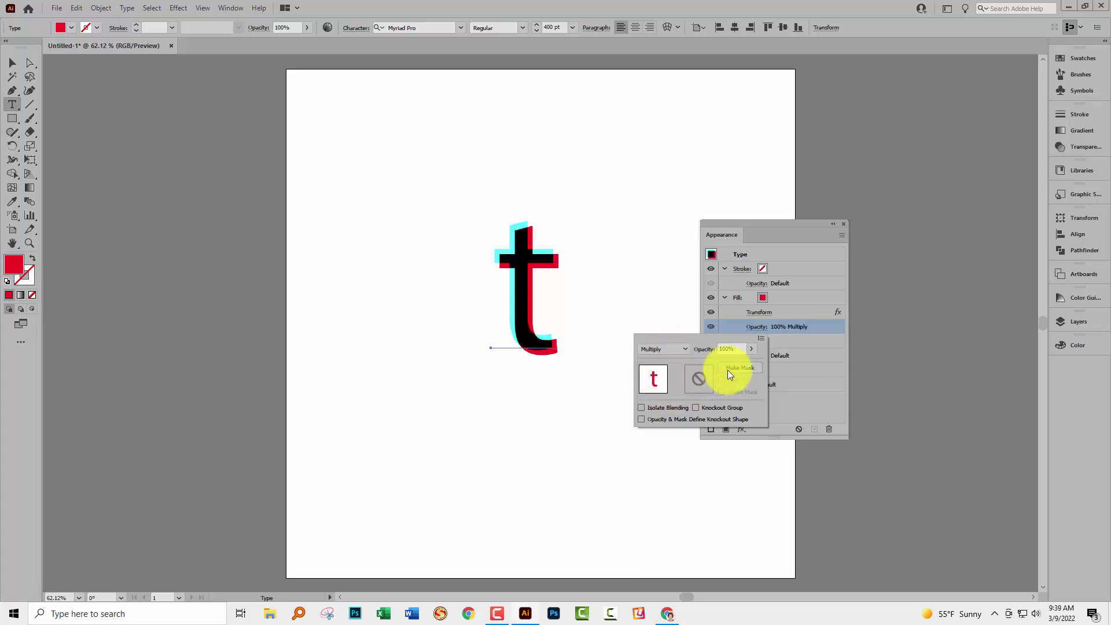
{"action": "left_click", "coordinate": [783, 405]}
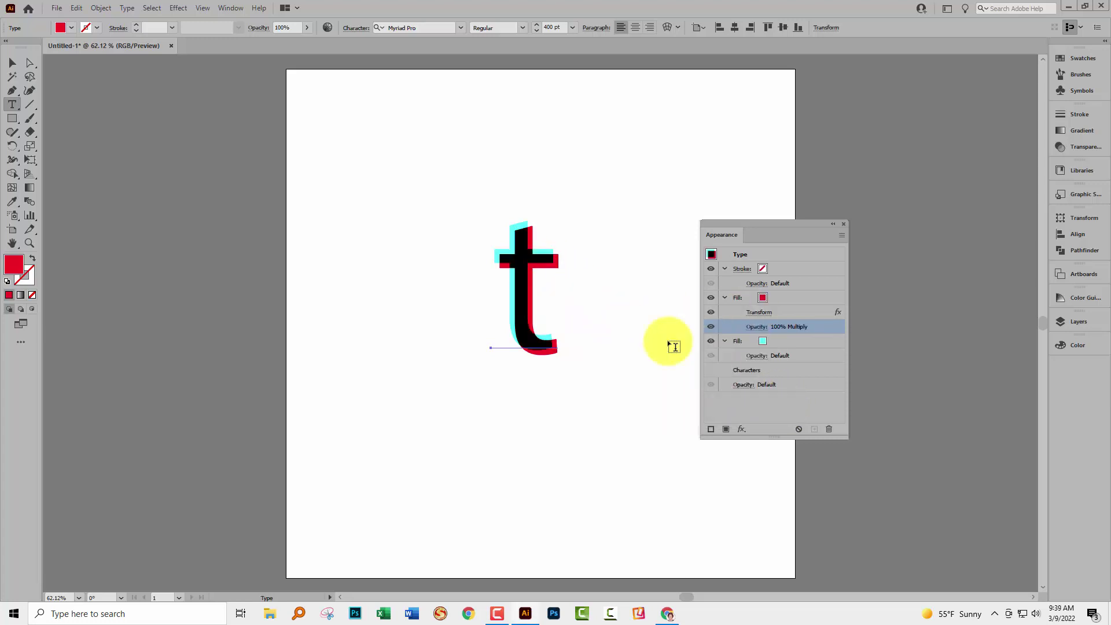
Select the 't' as a whole type object
{"action": "left_click", "coordinate": [13, 62]}
{"action": "left_click", "coordinate": [418, 397]}
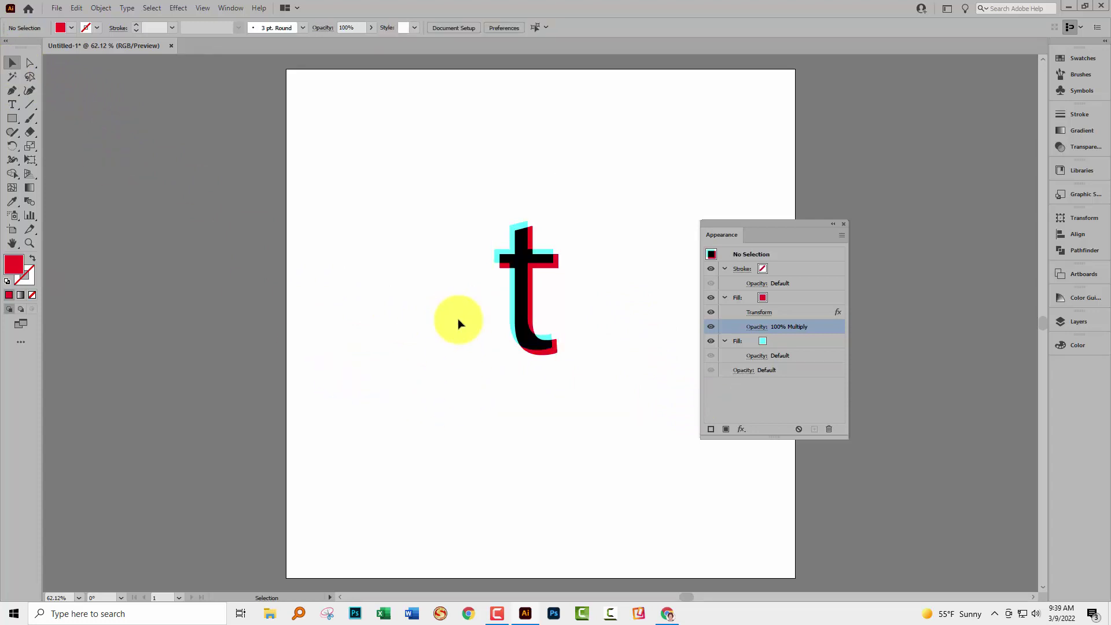
{"action": "double_click", "coordinate": [498, 290]}
{"action": "left_click", "coordinate": [558, 458]}
{"action": "double_click", "coordinate": [536, 346]}
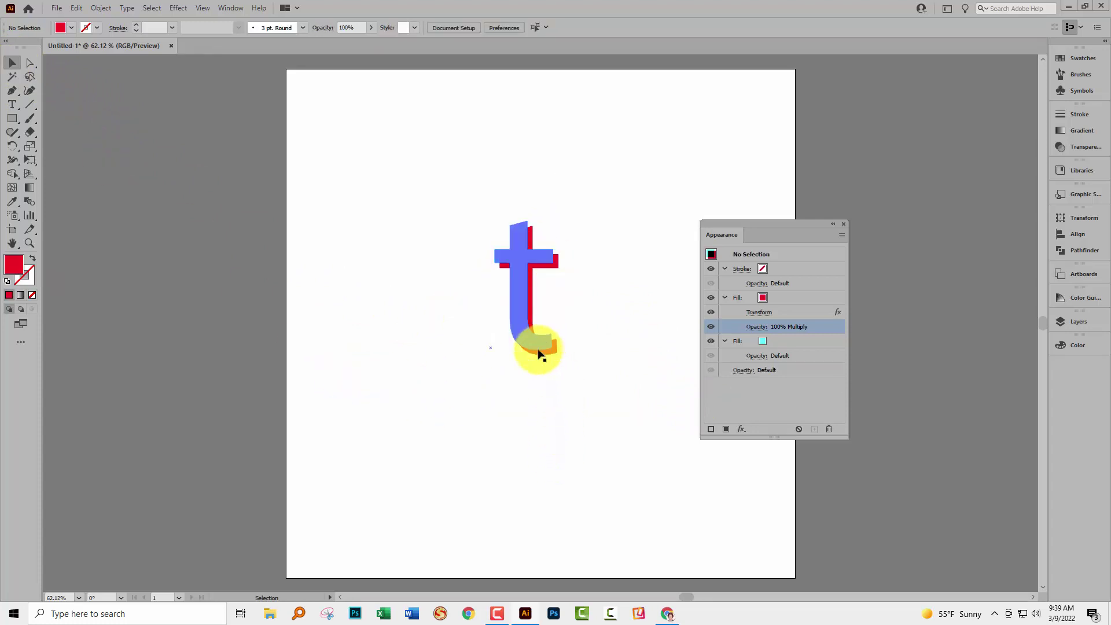
{"action": "key", "text": "Escape"}
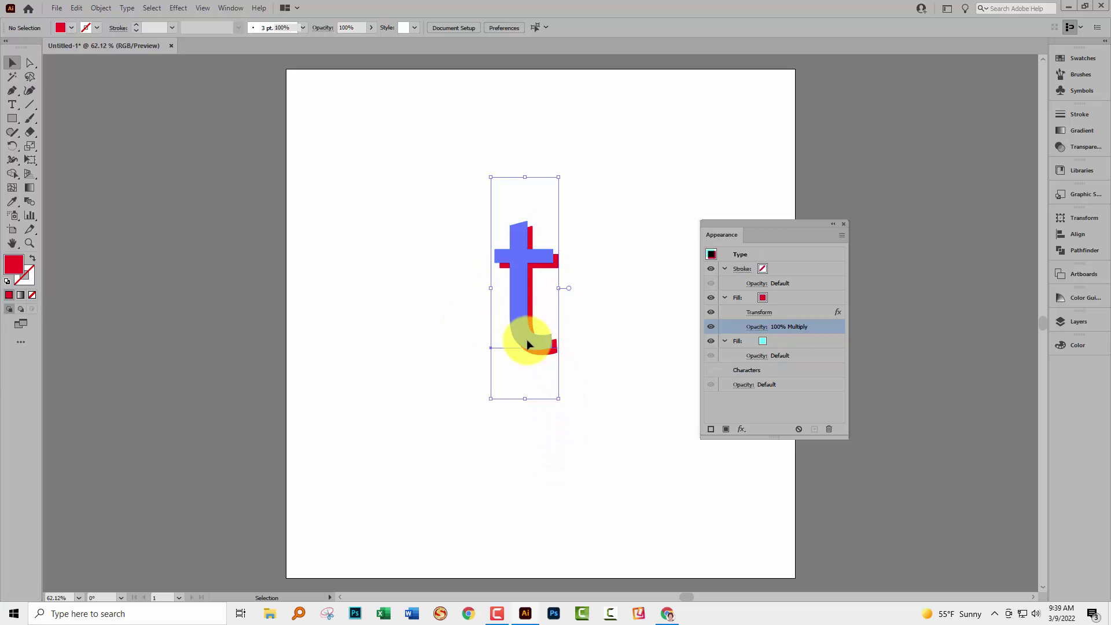
Edit the red fill's Transform to Move Horizontal 10 px and Vertical 0 px
{"action": "left_click", "coordinate": [785, 298]}
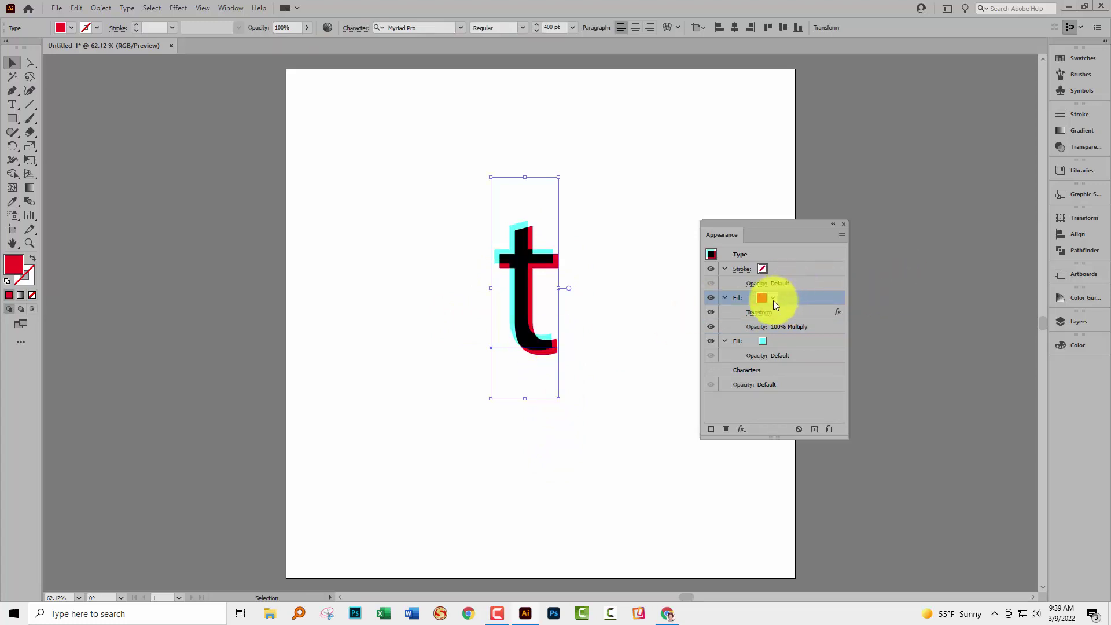
{"action": "double_click", "coordinate": [758, 312]}
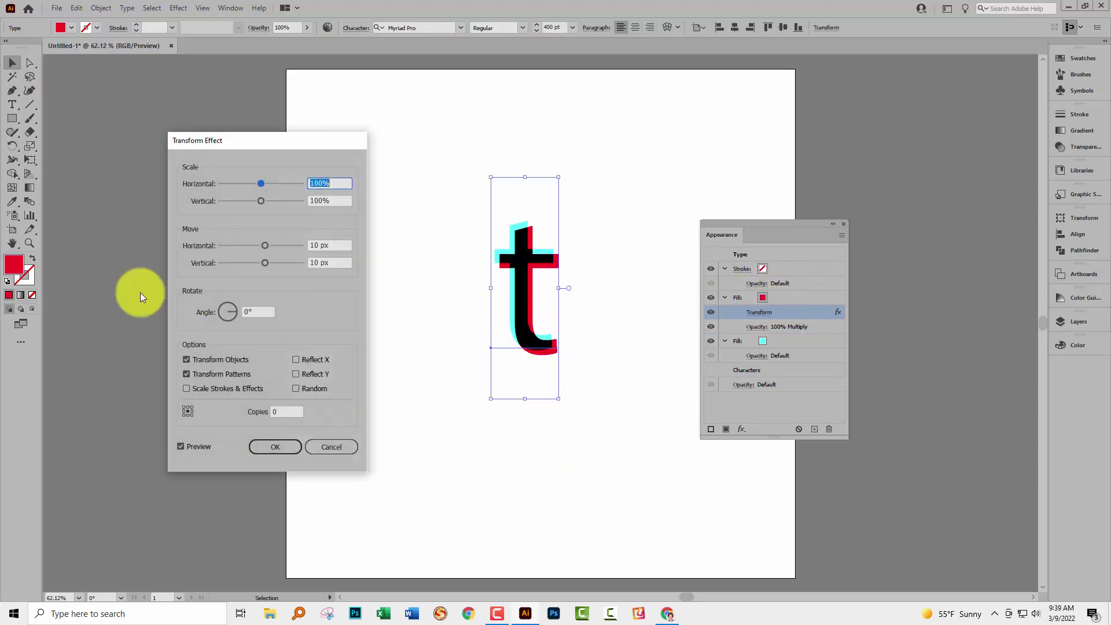
{"action": "left_click", "coordinate": [330, 263]}
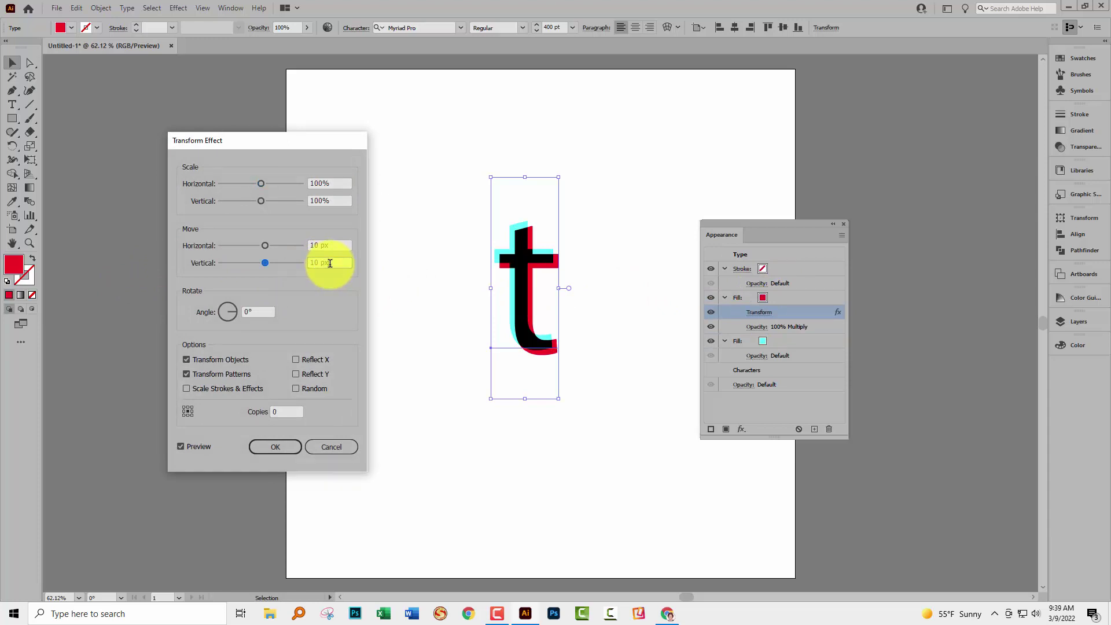
{"action": "key", "text": "shift+Up"}
{"action": "key", "text": "shift+Down"}
{"action": "key", "text": "shift+Down"}
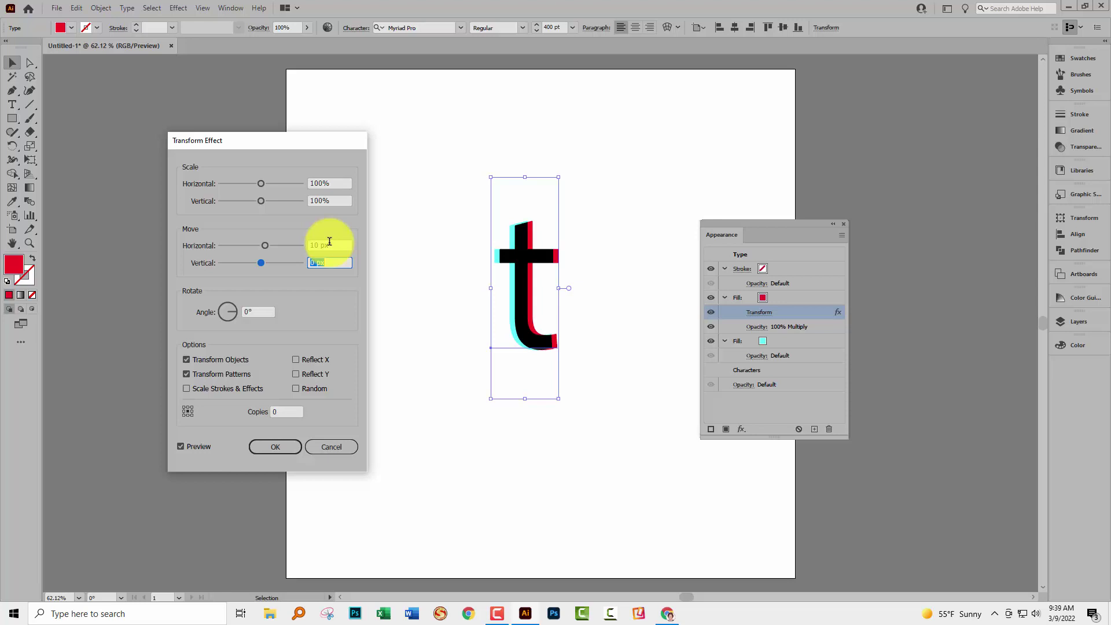
{"action": "left_click", "coordinate": [329, 245]}
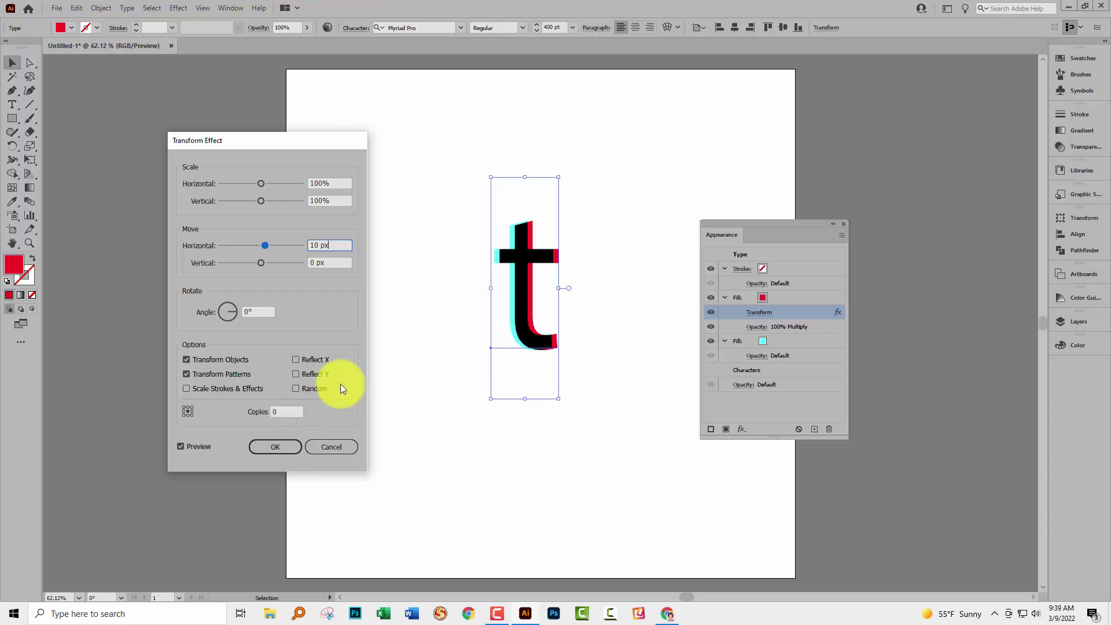
{"action": "key", "text": "Tab"}
{"action": "key", "text": "shift+Up"}
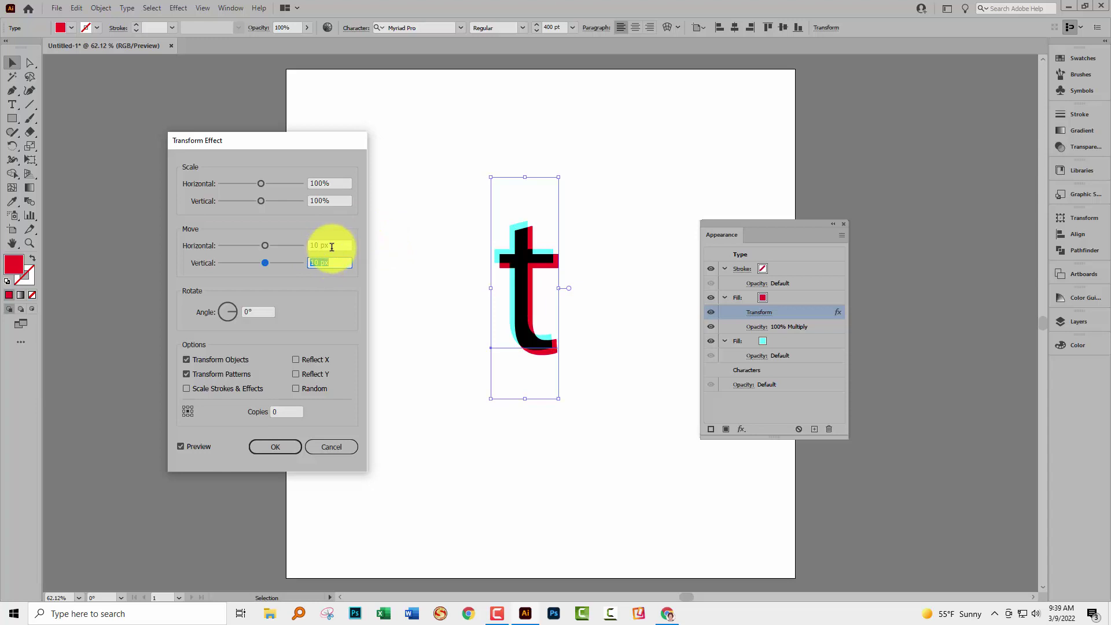
{"action": "key", "text": "shift+Down"}
{"action": "key", "text": "Tab"}
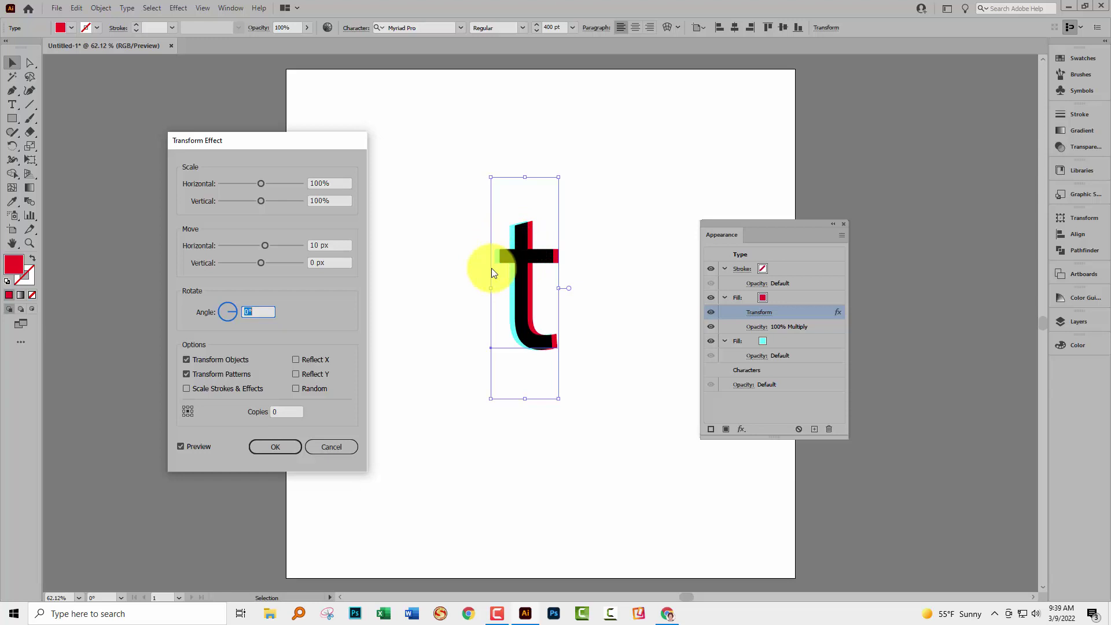
{"action": "left_click", "coordinate": [283, 445]}
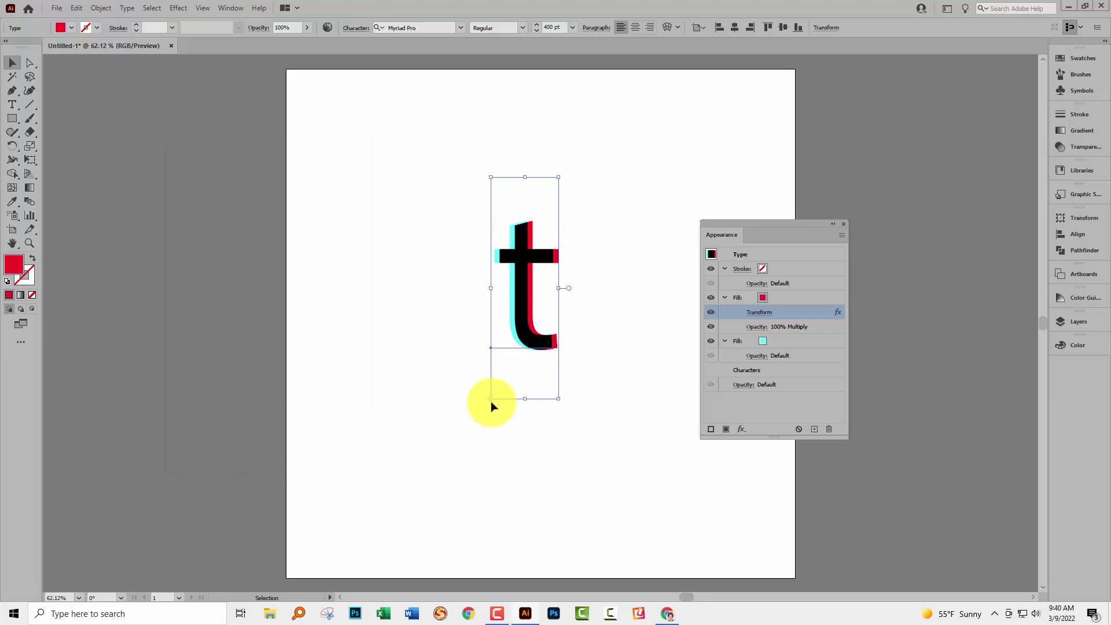
{"action": "left_click_drag", "start_coordinate": [724, 221], "coordinate": [814, 221]}
Draw a 793x553 px rectangle over the letter and fill it black (#000000)
{"action": "left_click", "coordinate": [636, 385]}
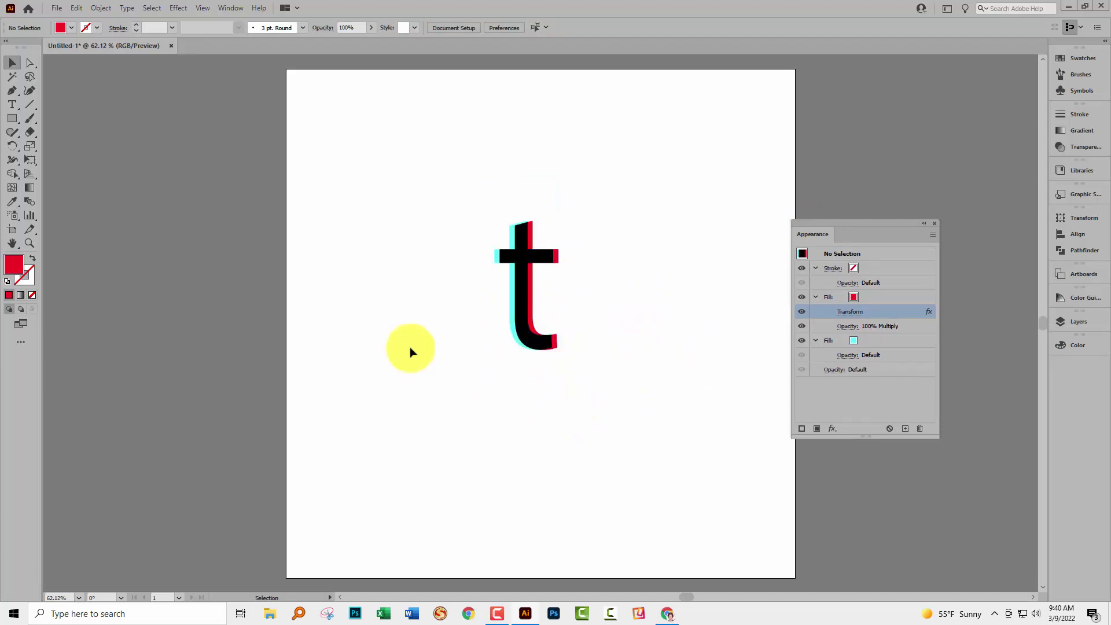
{"action": "left_click", "coordinate": [10, 118]}
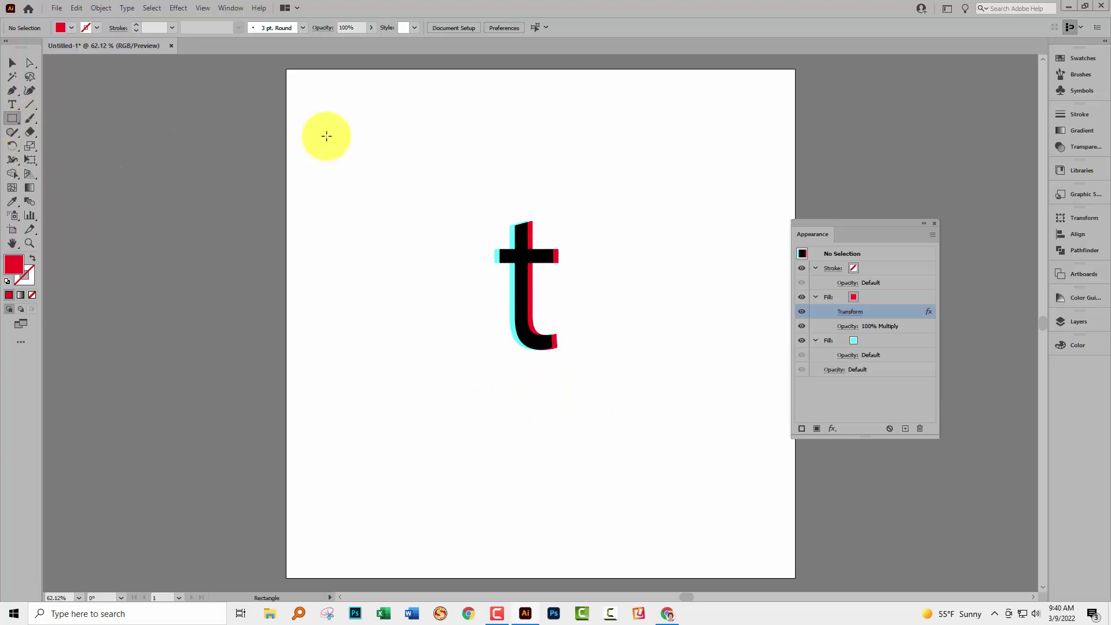
{"action": "left_click_drag", "start_coordinate": [322, 139], "coordinate": [726, 421]}
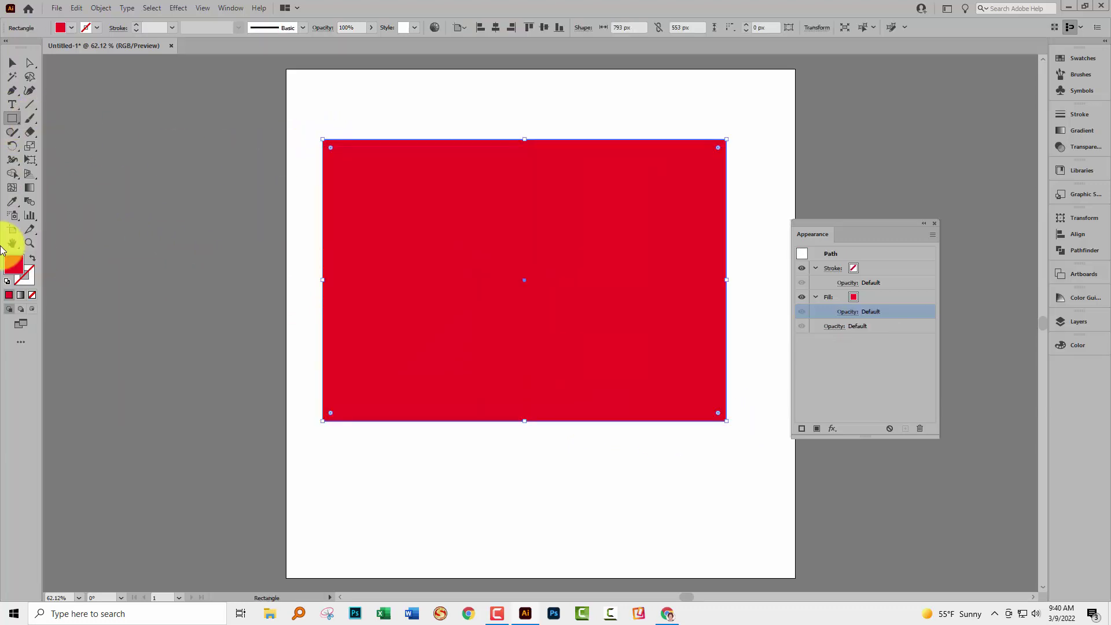
{"action": "double_click", "coordinate": [13, 265]}
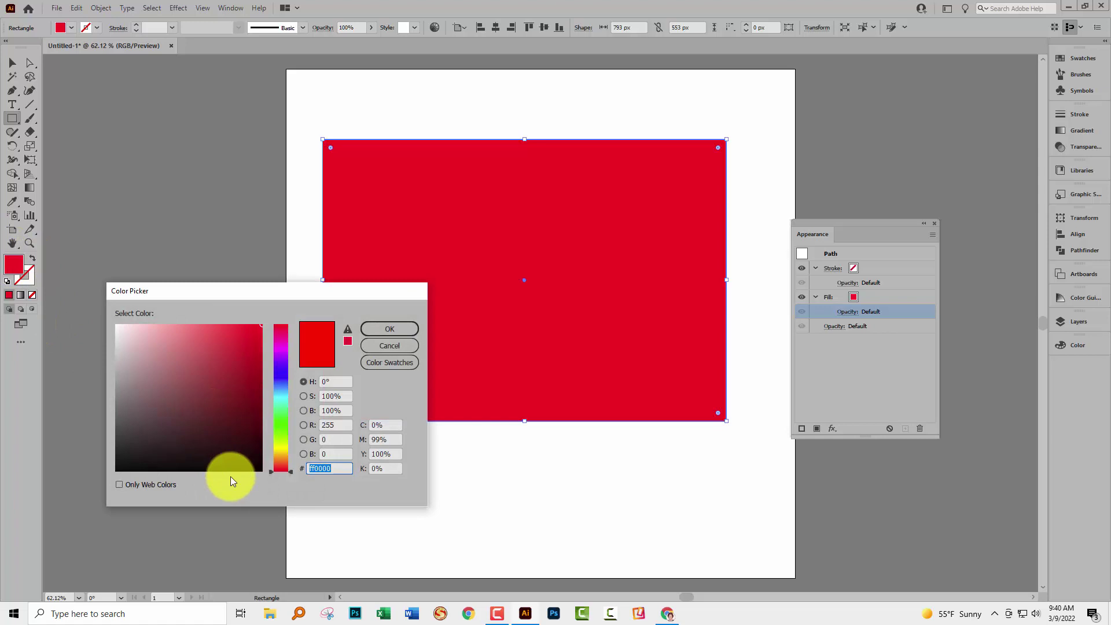
{"action": "left_click", "coordinate": [259, 469]}
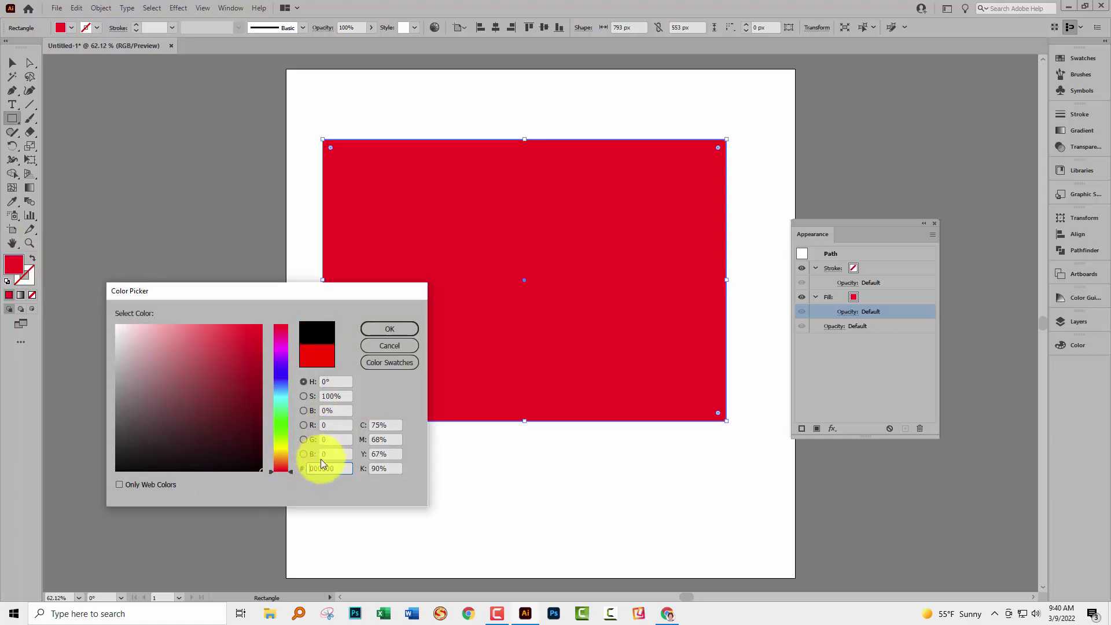
{"action": "left_click", "coordinate": [386, 331]}
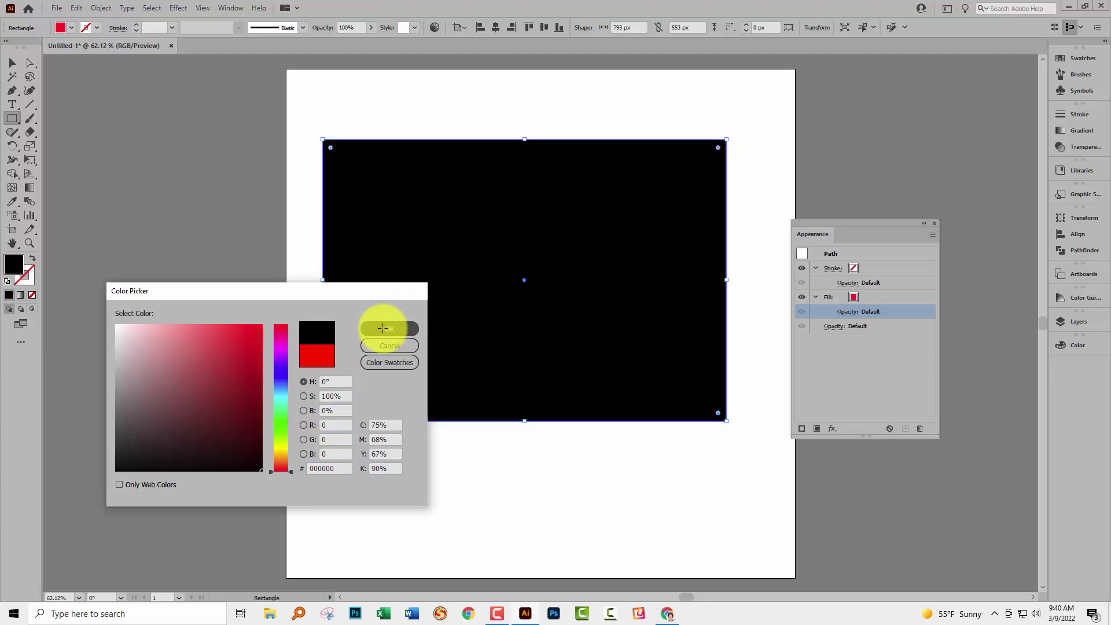
Send the black rectangle to the back, behind the 't'
{"action": "left_click", "coordinate": [99, 8]}
{"action": "mouse_move", "coordinate": [104, 34]}
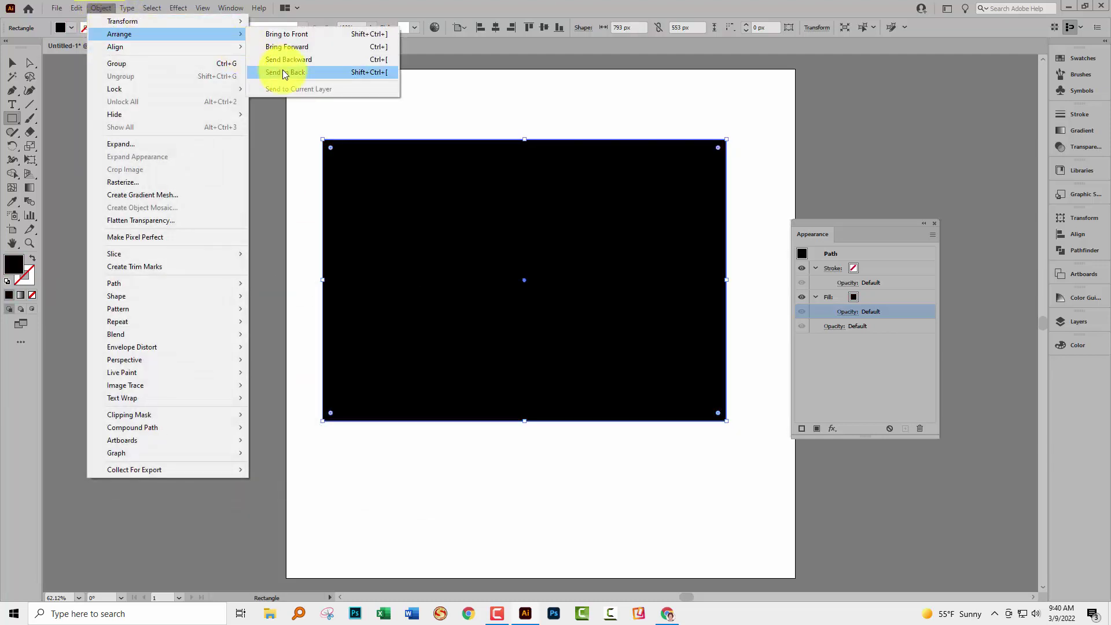
{"action": "left_click", "coordinate": [282, 71]}
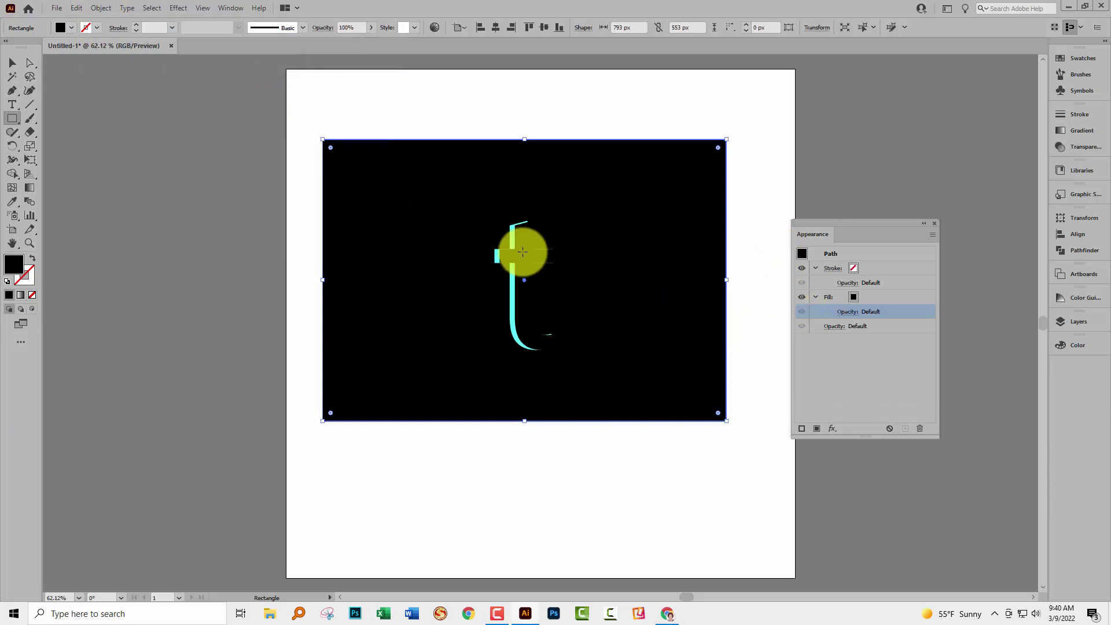
{"action": "left_click", "coordinate": [11, 63]}
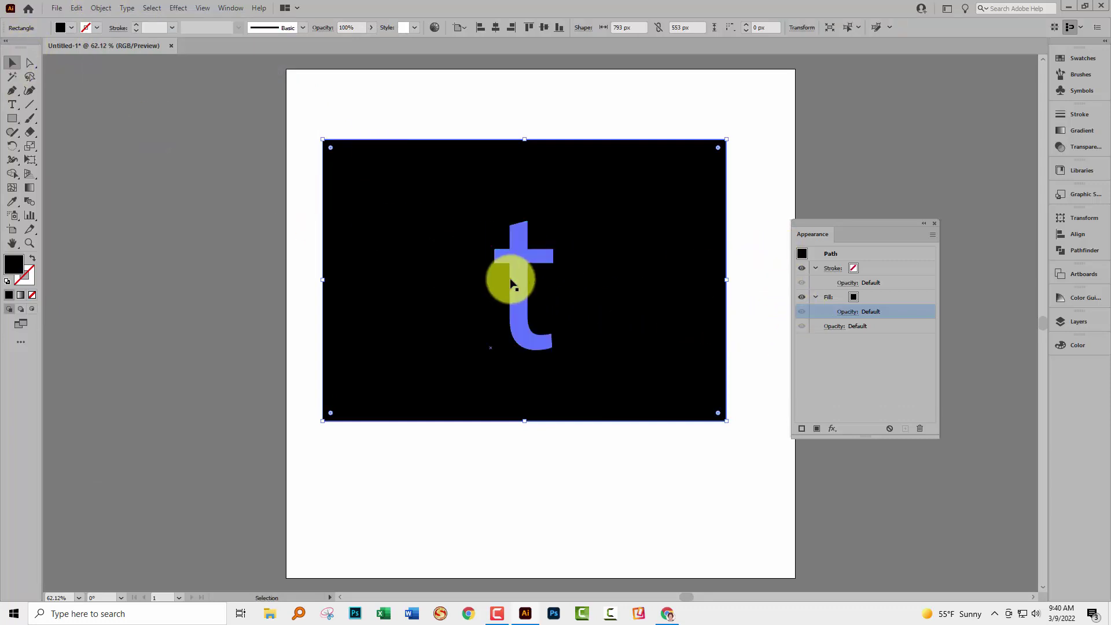
{"action": "left_click", "coordinate": [512, 286]}
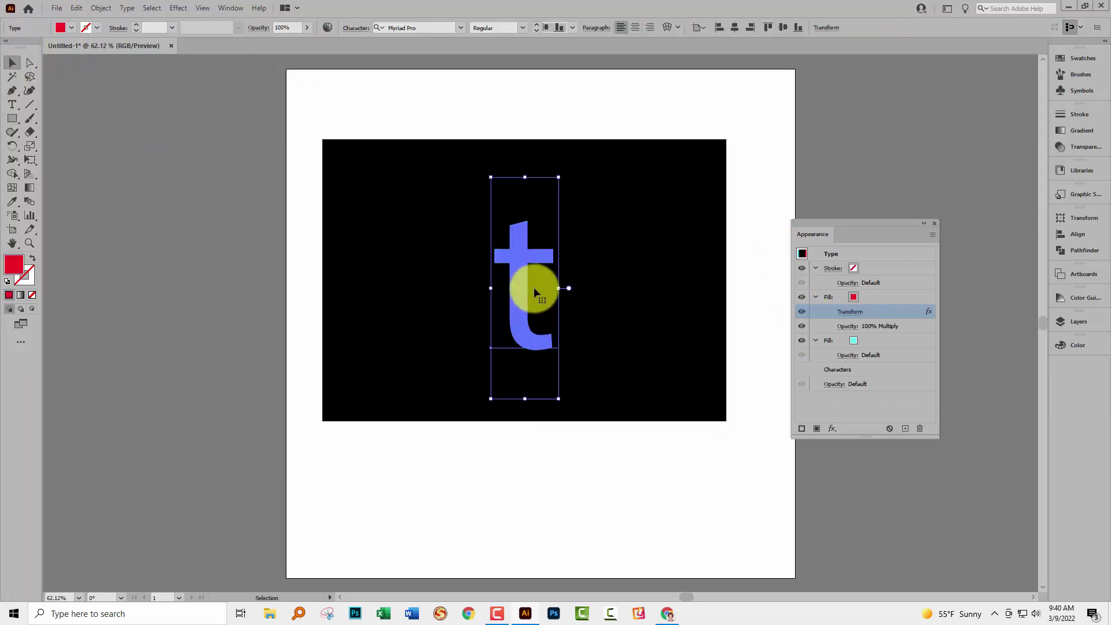
{"action": "left_click", "coordinate": [658, 470]}
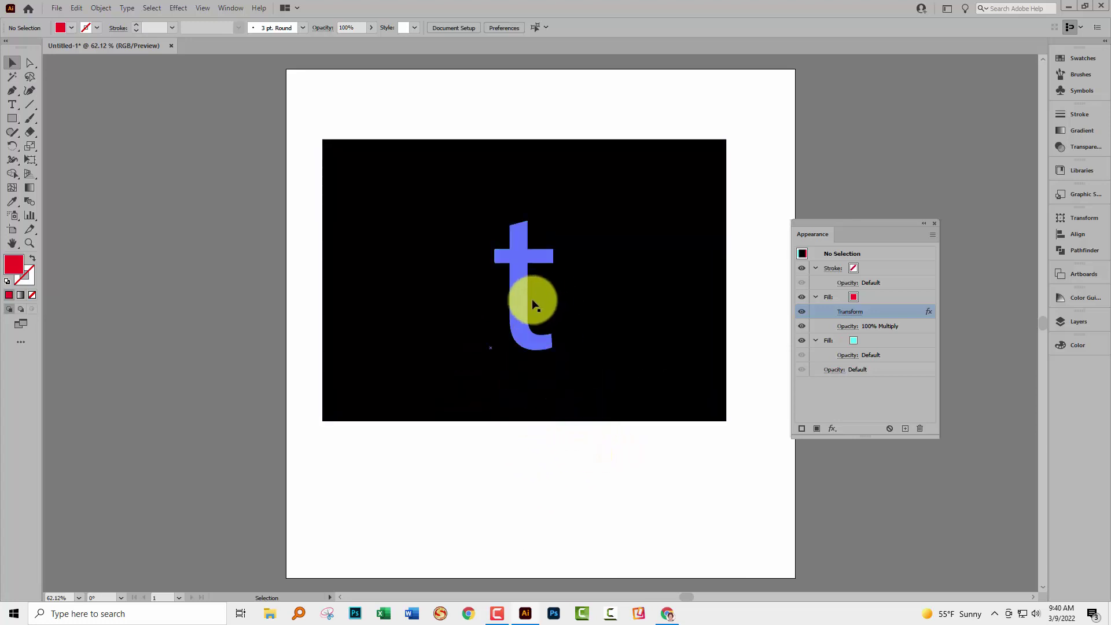
{"action": "left_click", "coordinate": [512, 296]}
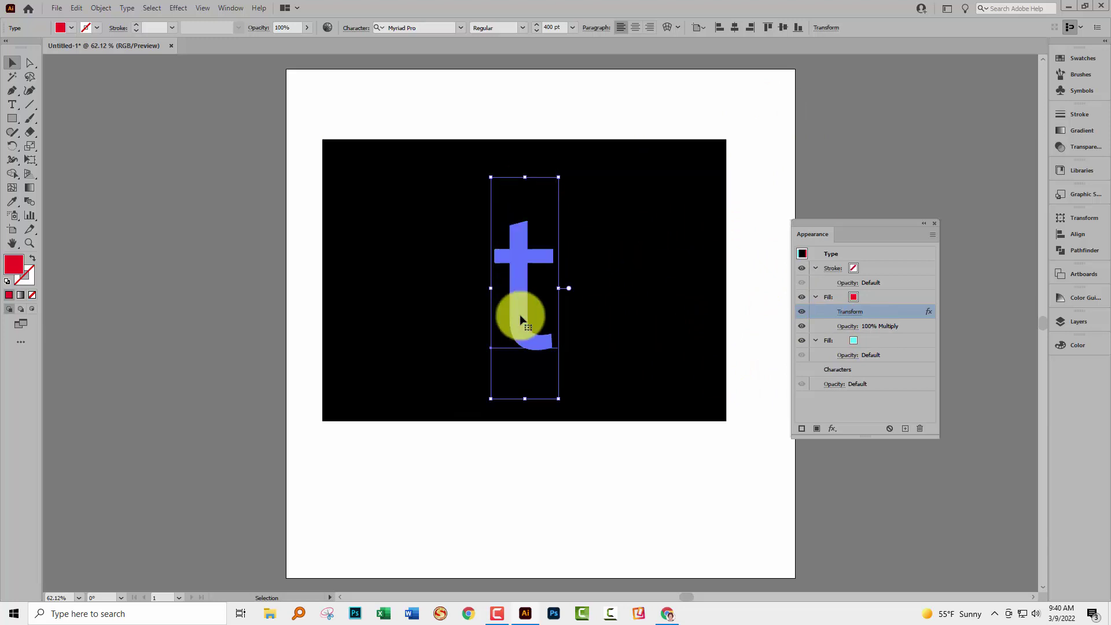
Enable Isolate Blending in the Transparency settings of the t's Characters
{"action": "left_click", "coordinate": [832, 385]}
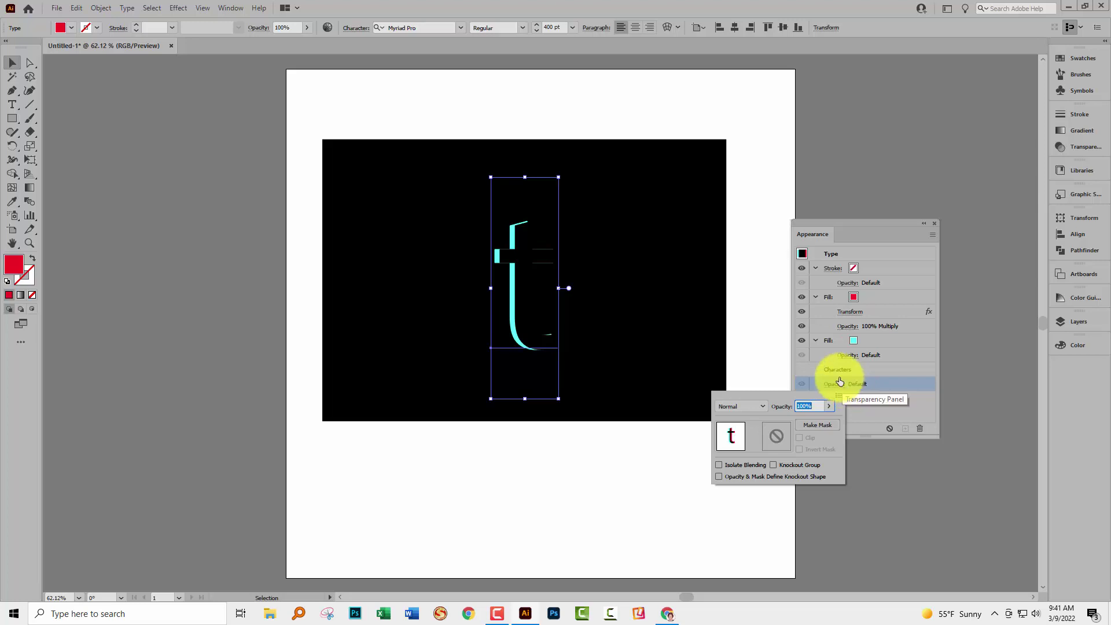
{"action": "left_click", "coordinate": [718, 465]}
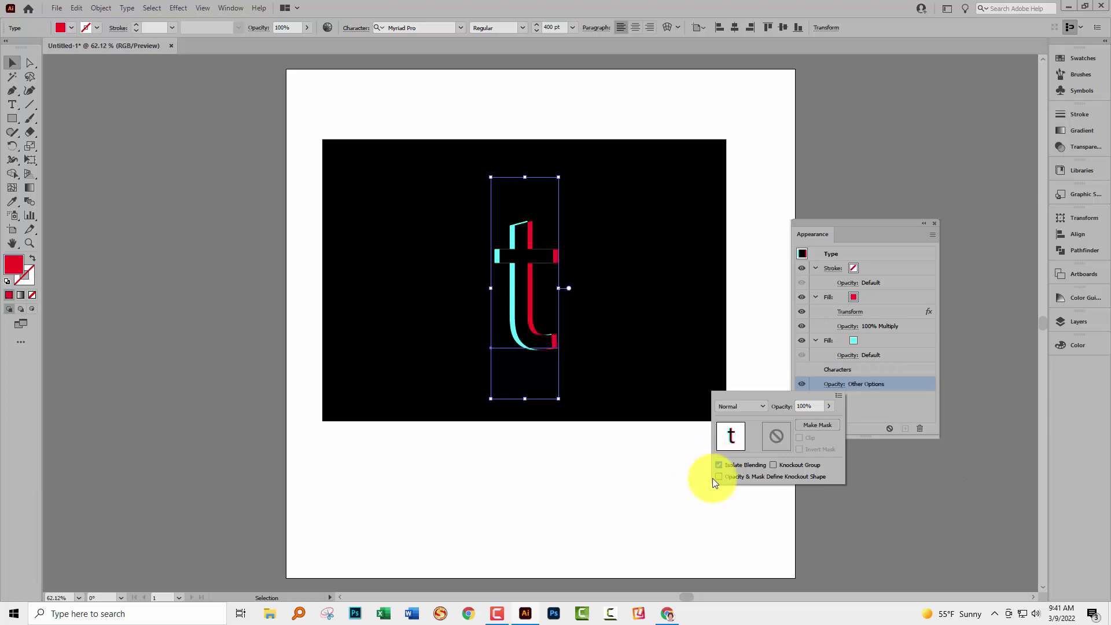
{"action": "left_click", "coordinate": [665, 508]}
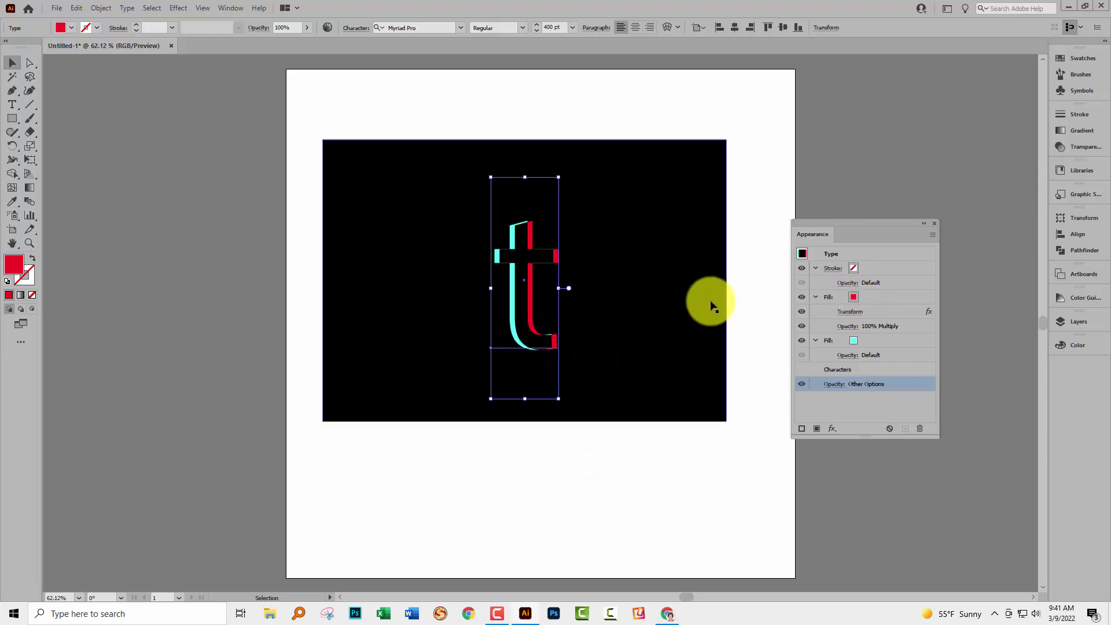
Change the red fill's blend mode from Multiply to Difference, then deselect to preview the white t
{"action": "left_click", "coordinate": [872, 296]}
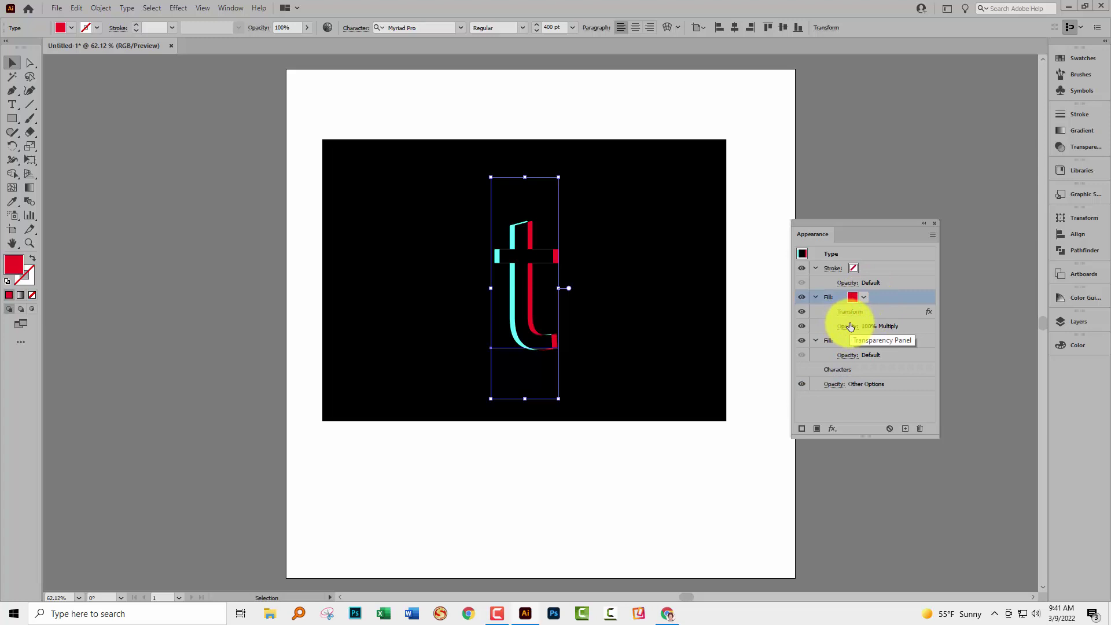
{"action": "left_click", "coordinate": [849, 326]}
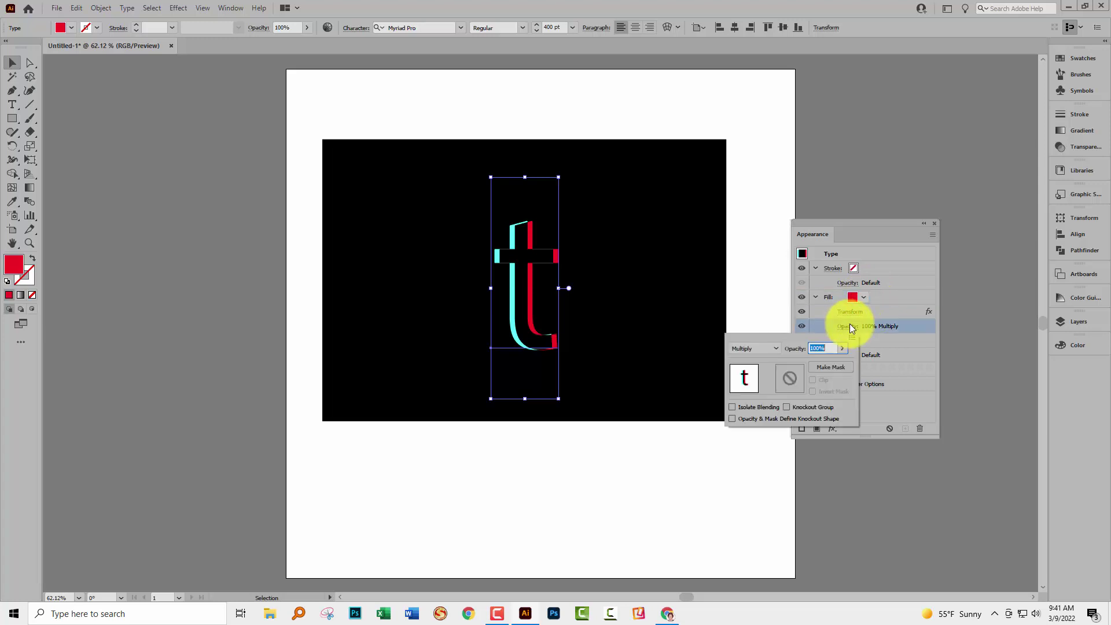
{"action": "left_click", "coordinate": [765, 348]}
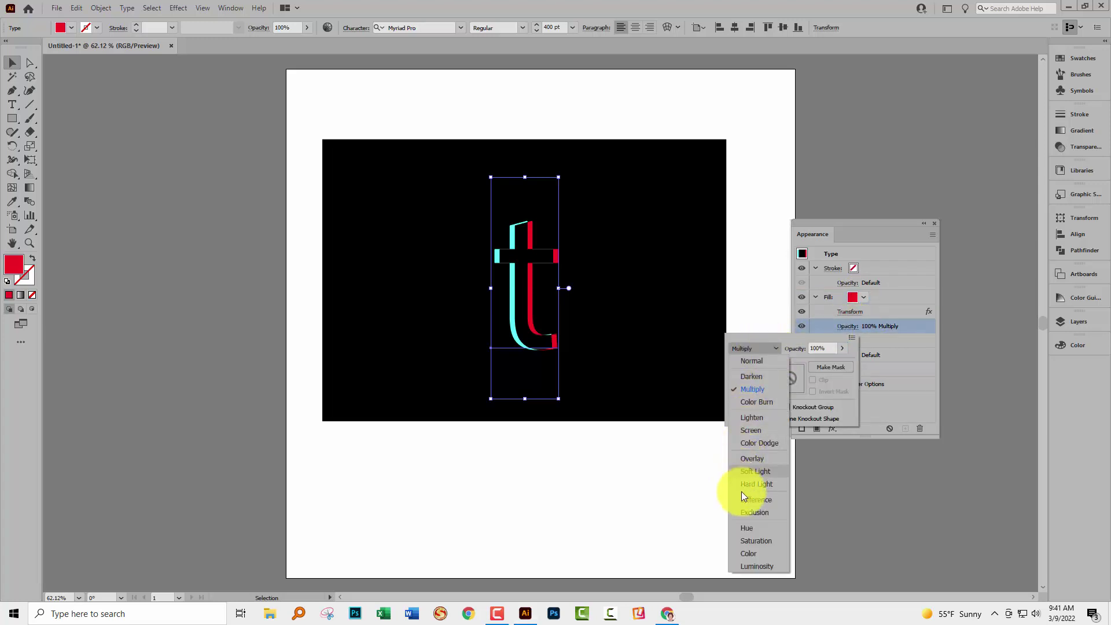
{"action": "left_click", "coordinate": [753, 500]}
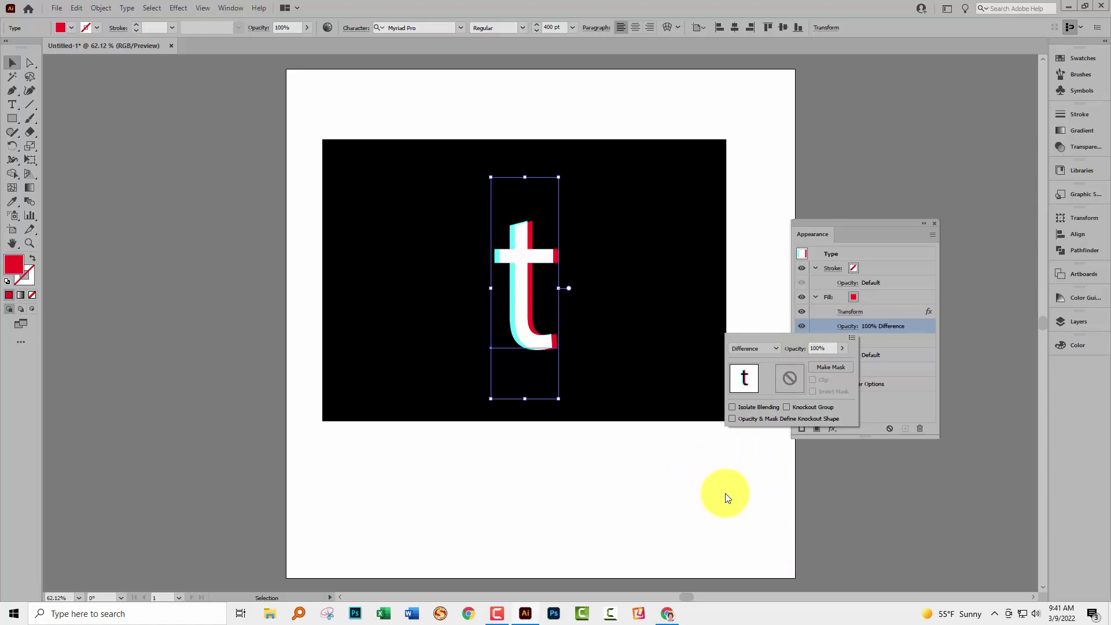
{"action": "left_click", "coordinate": [727, 503]}
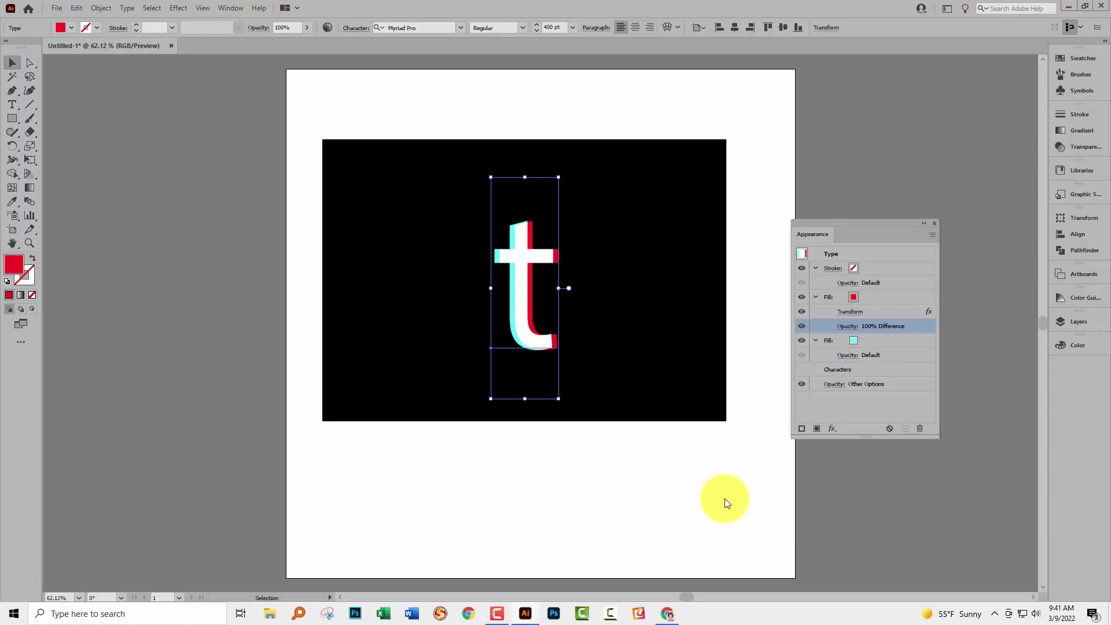
{"action": "left_click", "coordinate": [716, 485]}
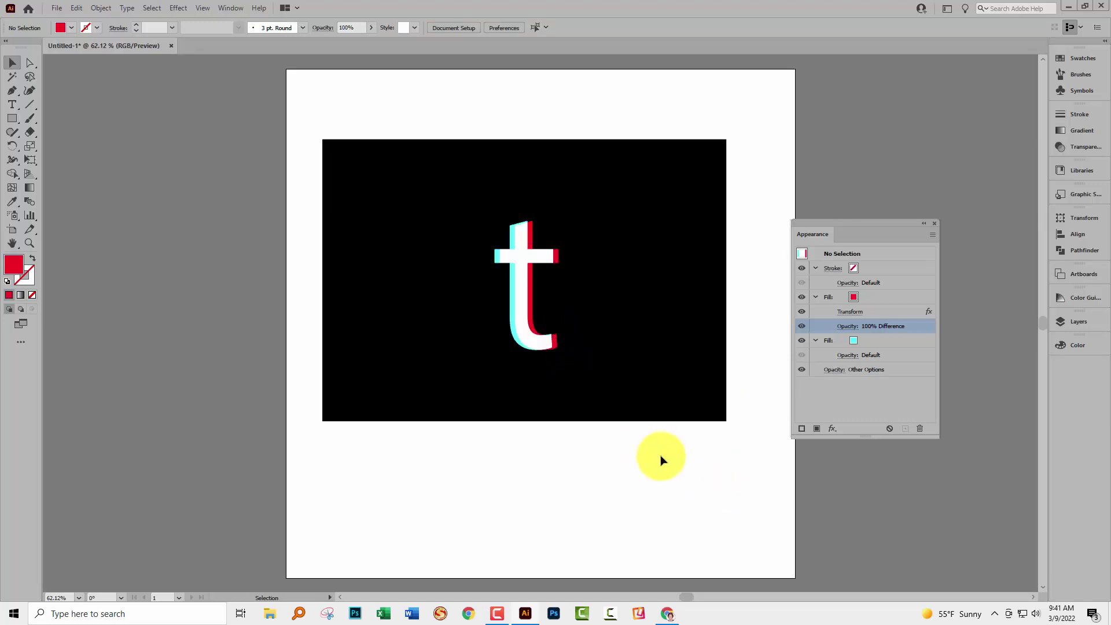
Replace the letter t with k, keeping the white, cyan and red offset look
{"action": "left_click", "coordinate": [13, 104]}
{"action": "left_click", "coordinate": [541, 289]}
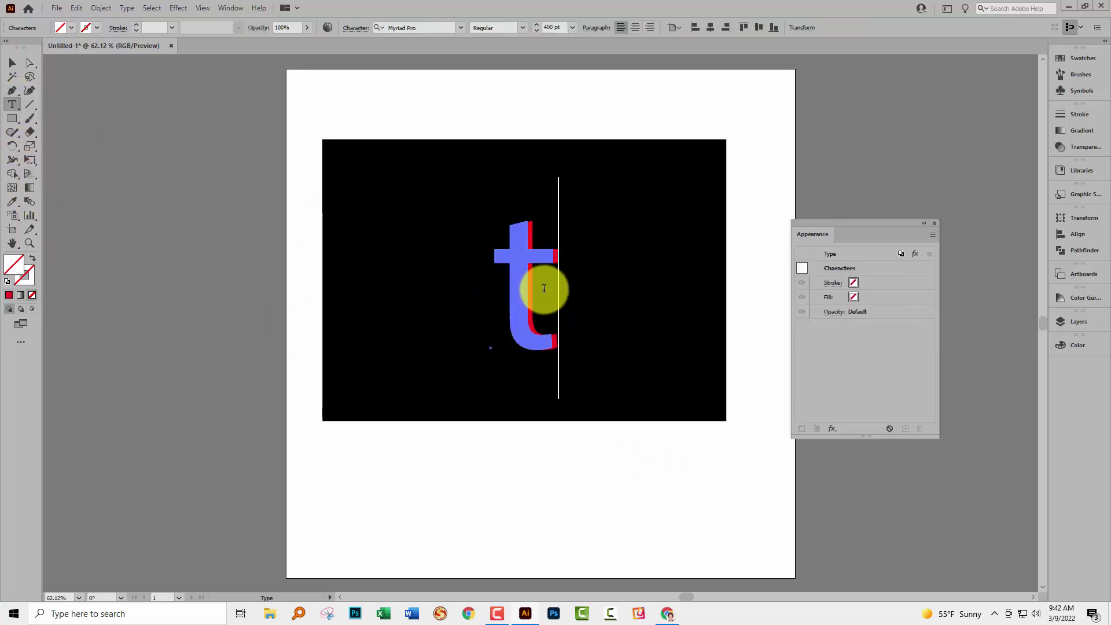
{"action": "key", "text": "BackSpace"}
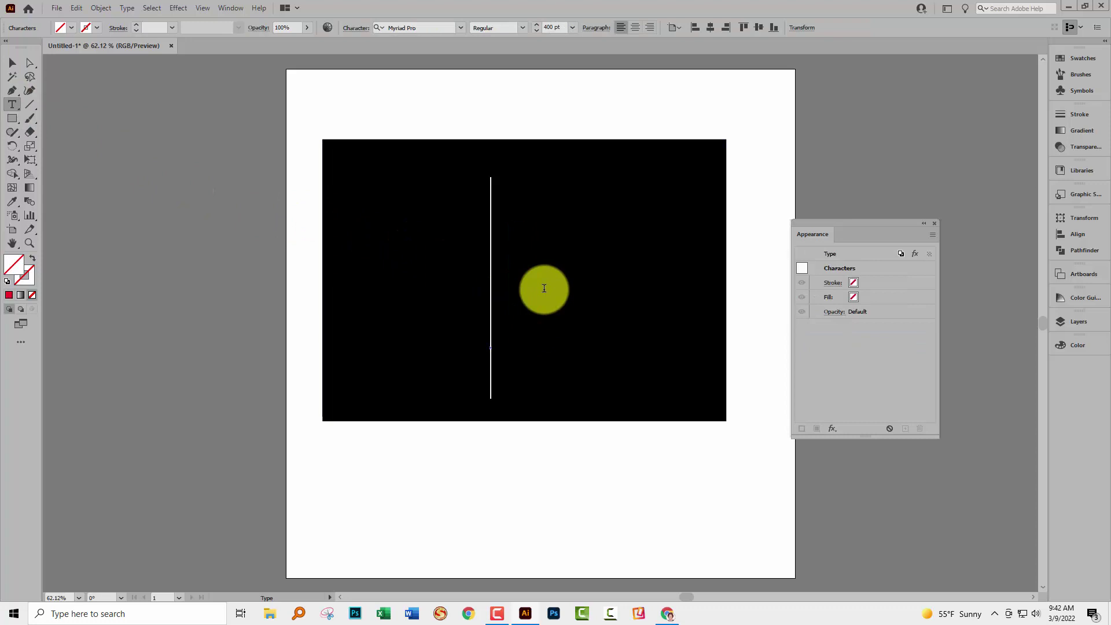
{"action": "type", "text": "k"}
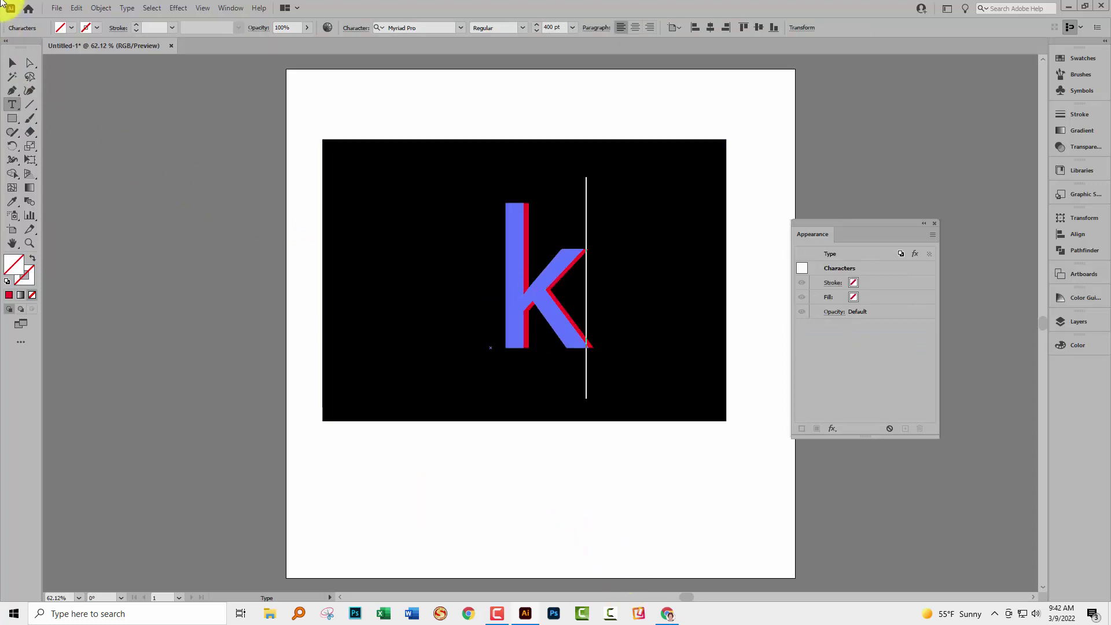
{"action": "left_click", "coordinate": [12, 62]}
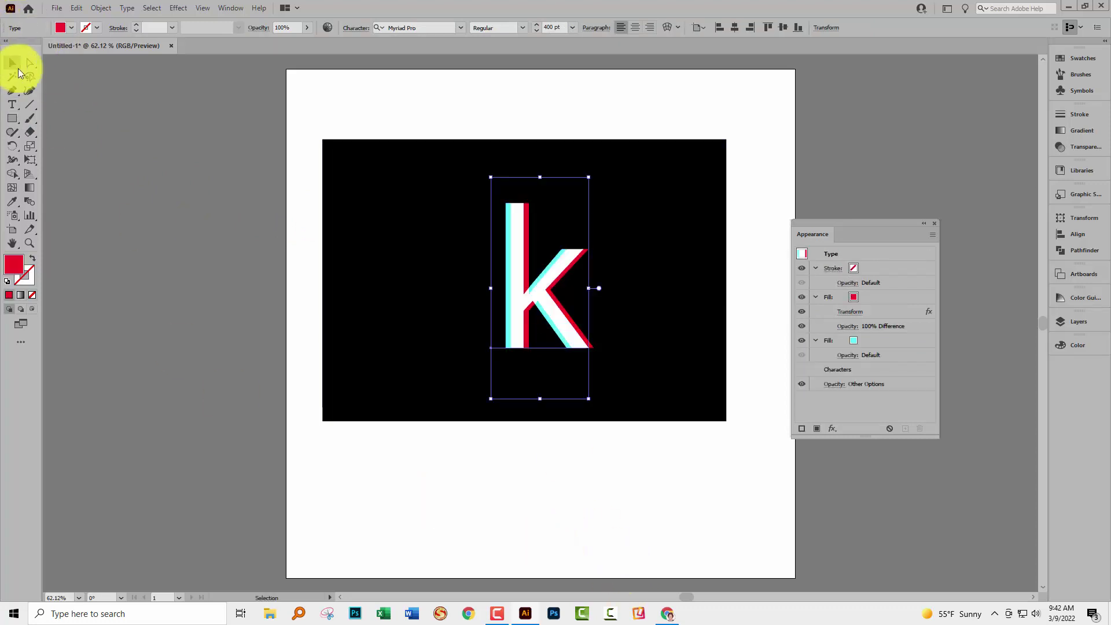
{"action": "left_click", "coordinate": [405, 471]}
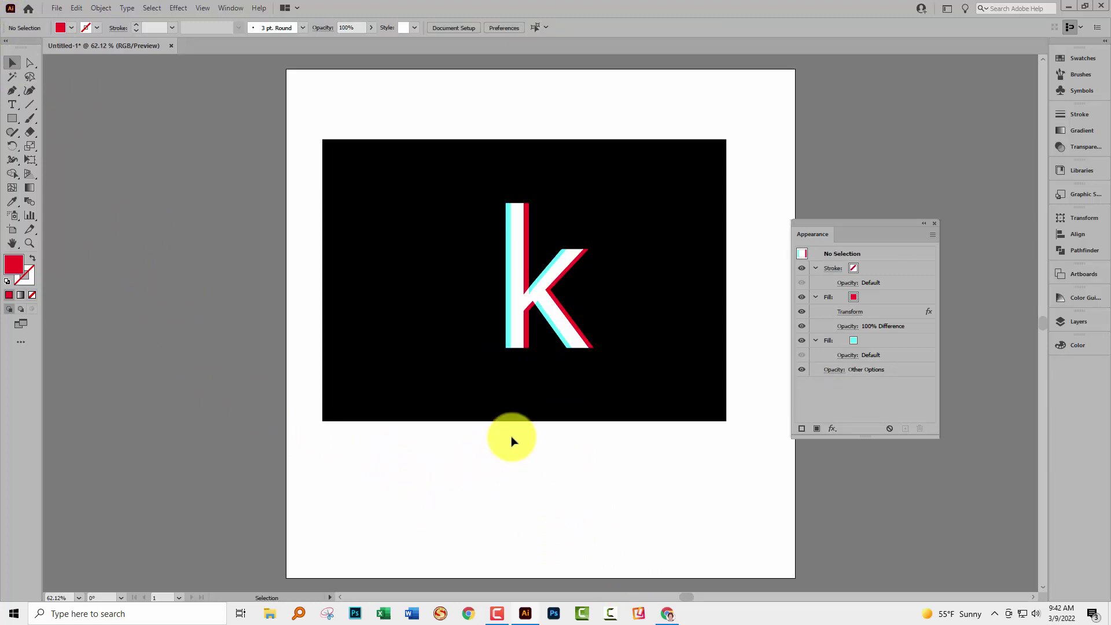
Float the Graphic Styles panel over the canvas and drag the selected k into it as a new style
{"action": "left_click", "coordinate": [567, 324]}
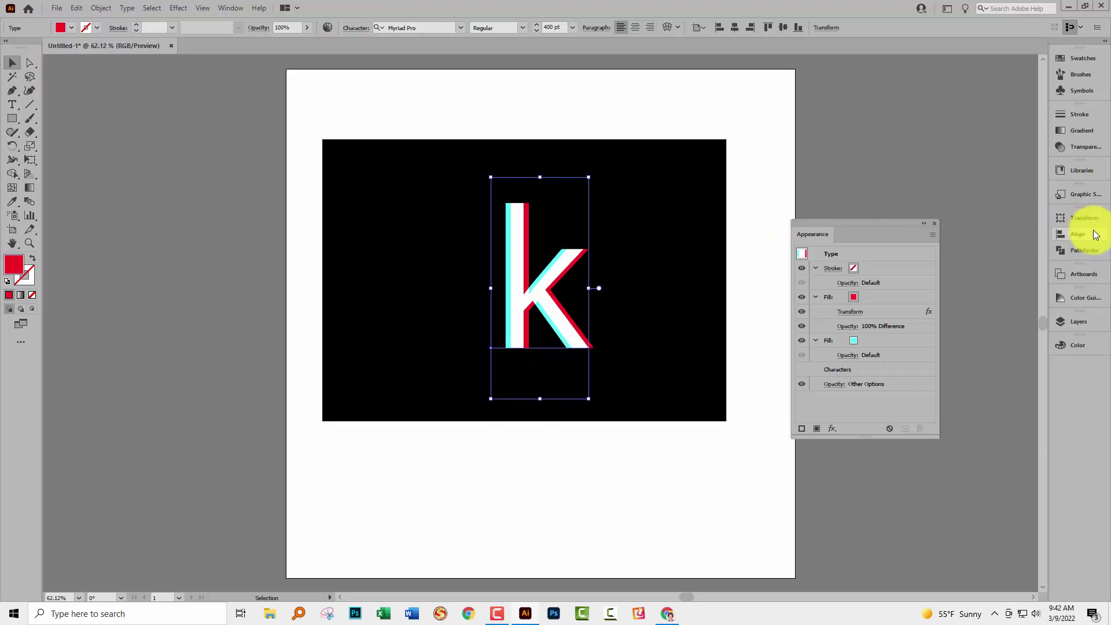
{"action": "left_click", "coordinate": [1075, 193]}
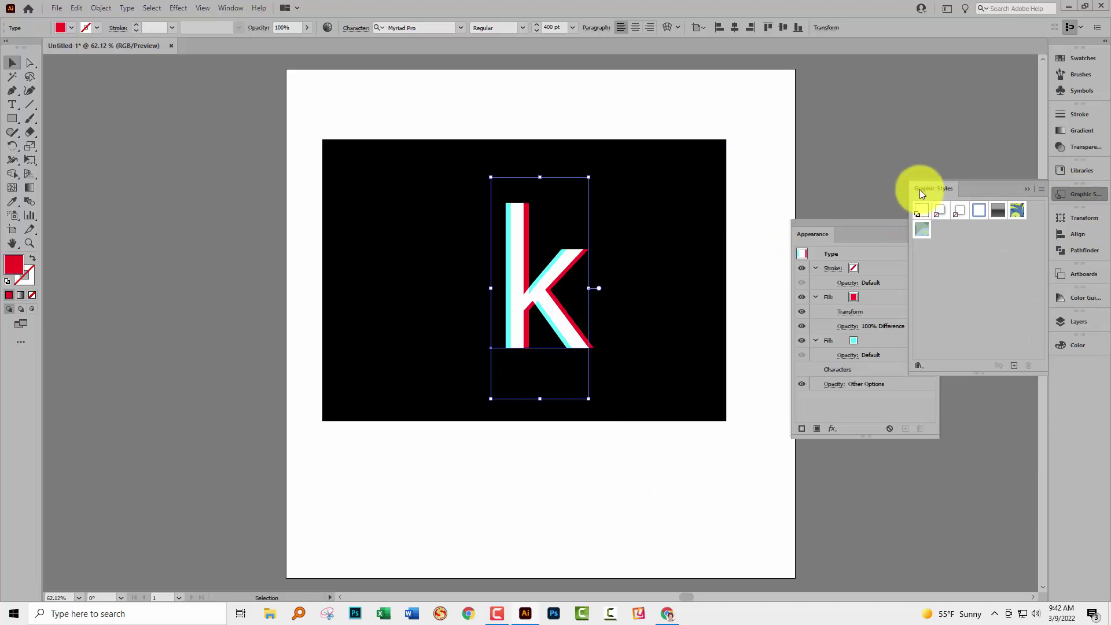
{"action": "left_click_drag", "start_coordinate": [920, 190], "coordinate": [752, 176]}
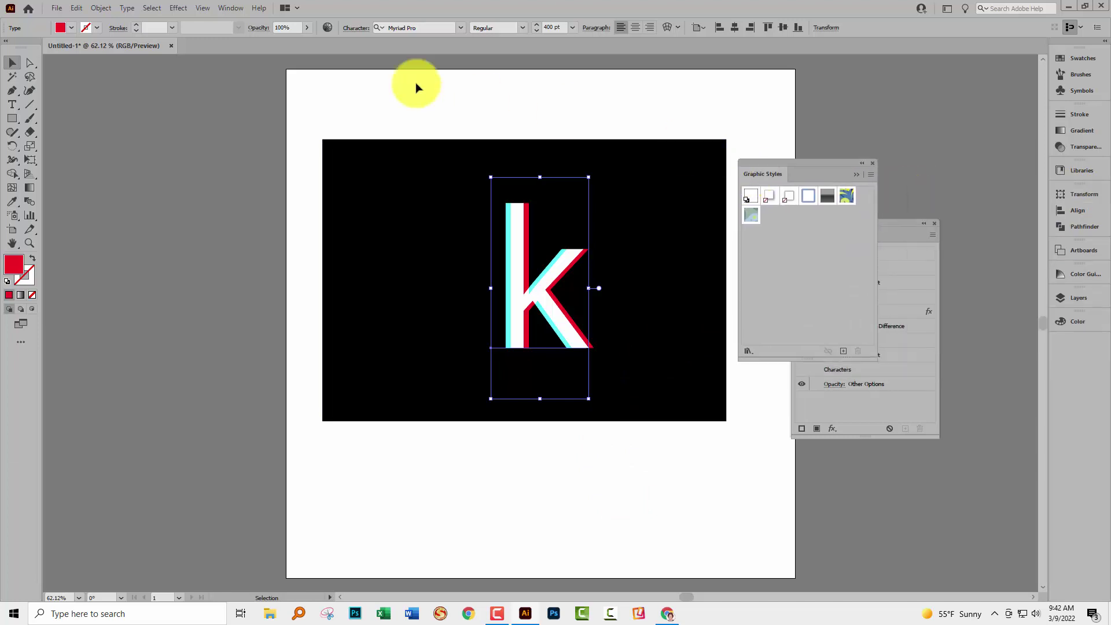
{"action": "left_click", "coordinate": [231, 7]}
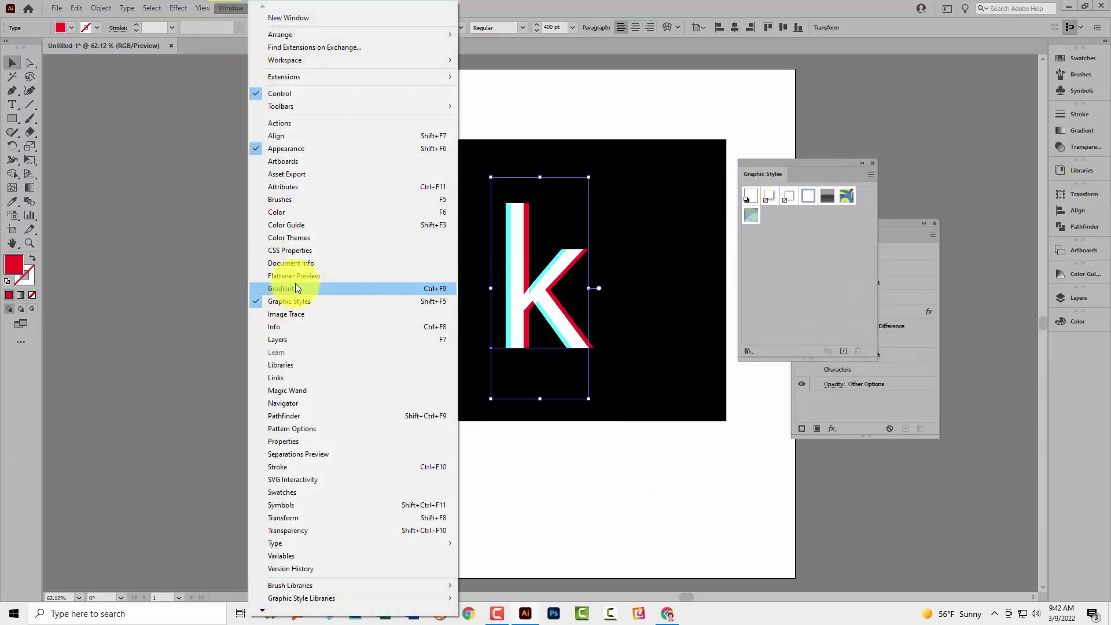
{"action": "left_click", "coordinate": [729, 536]}
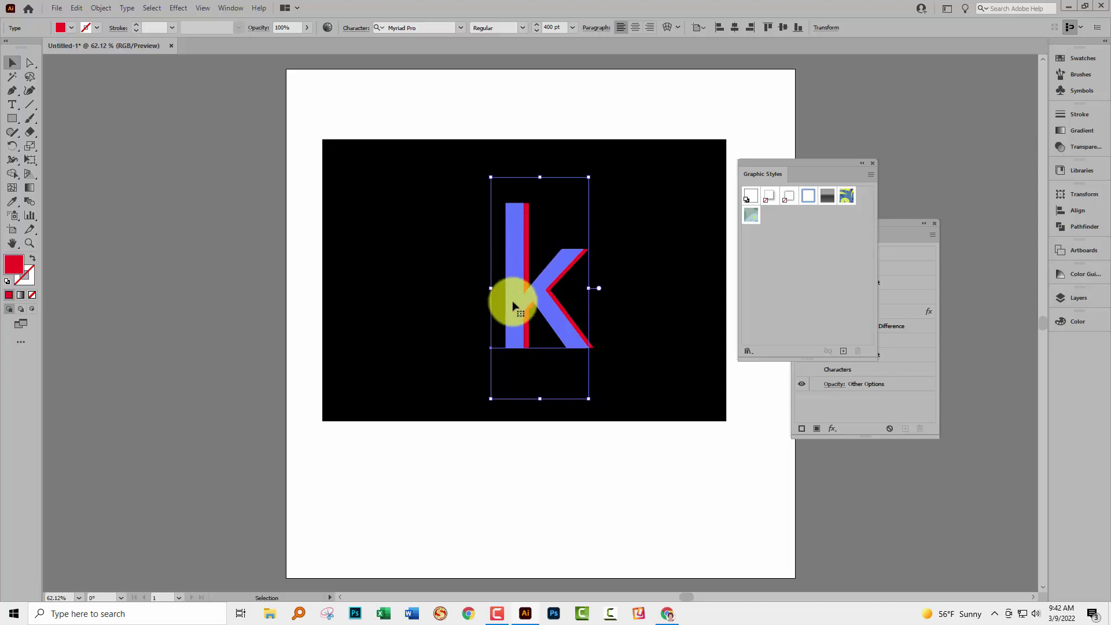
{"action": "left_click_drag", "start_coordinate": [509, 298], "coordinate": [754, 237]}
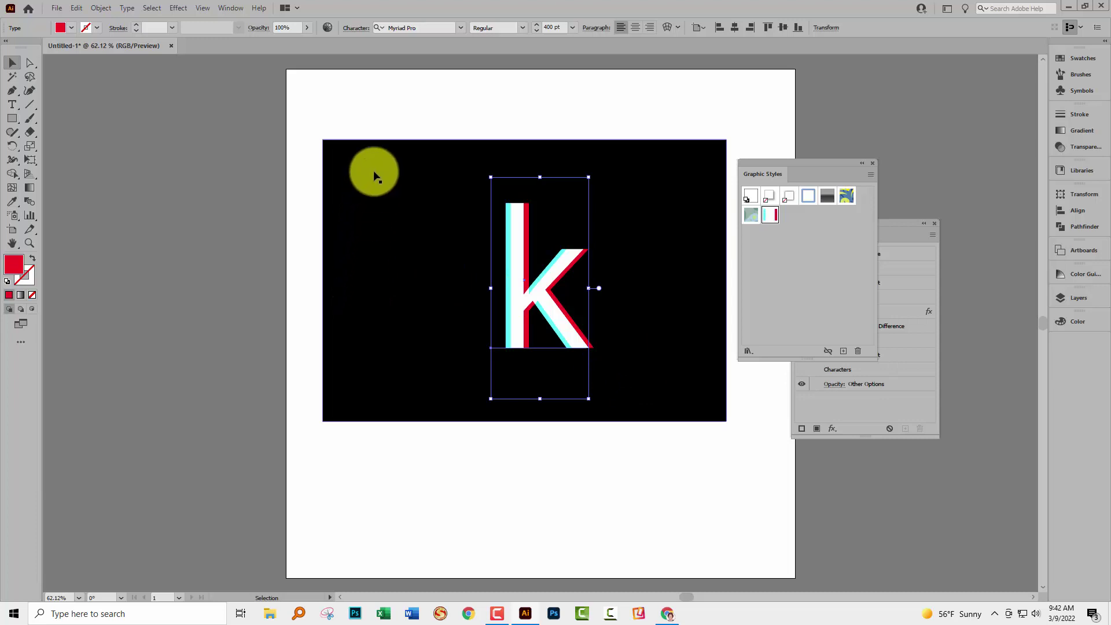
Move the black background down to the artboard's bottom and select the k
{"action": "left_click_drag", "start_coordinate": [373, 170], "coordinate": [357, 477]}
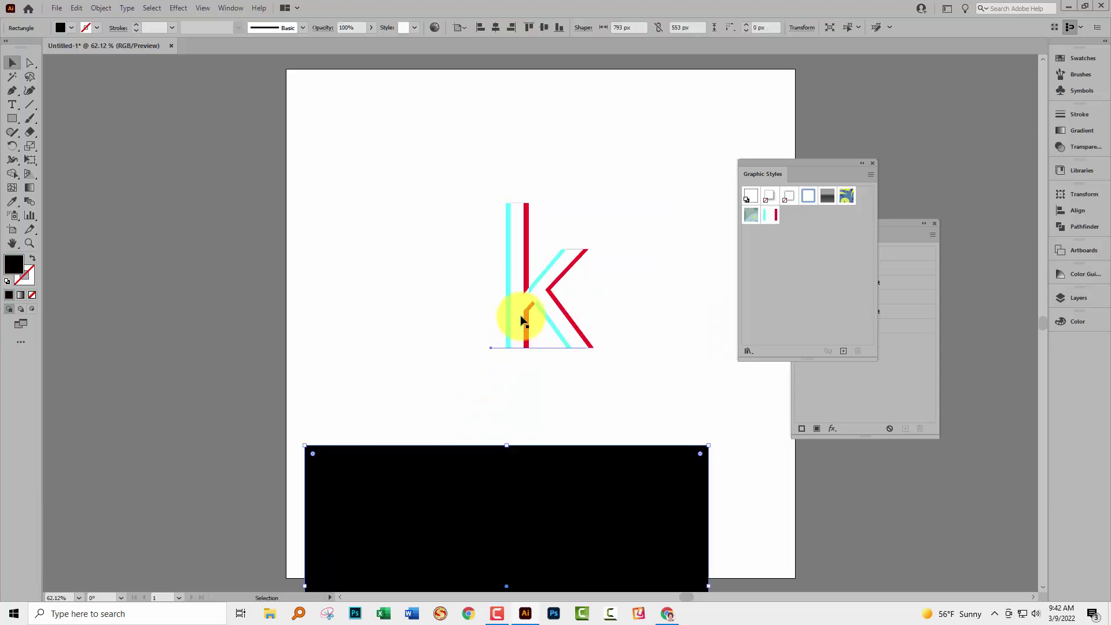
{"action": "left_click", "coordinate": [521, 317]}
{"action": "left_click_drag", "start_coordinate": [821, 163], "coordinate": [1004, 331]}
Set the red fill's blending back to Multiply and move the k to the right
{"action": "left_click", "coordinate": [842, 326]}
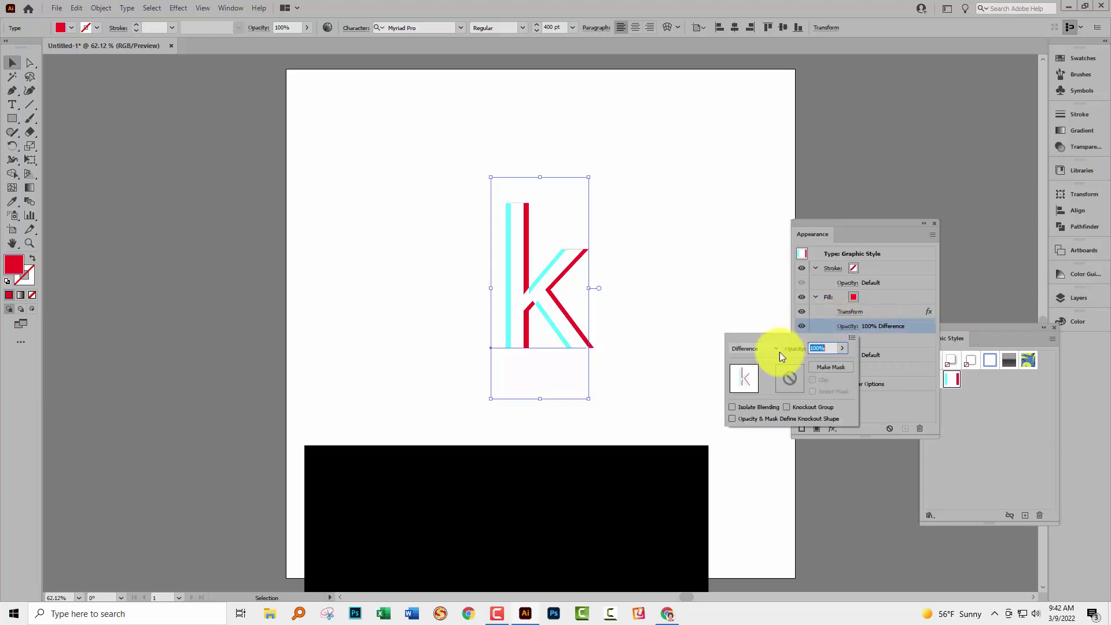
{"action": "left_click", "coordinate": [774, 350]}
{"action": "left_click", "coordinate": [762, 388]}
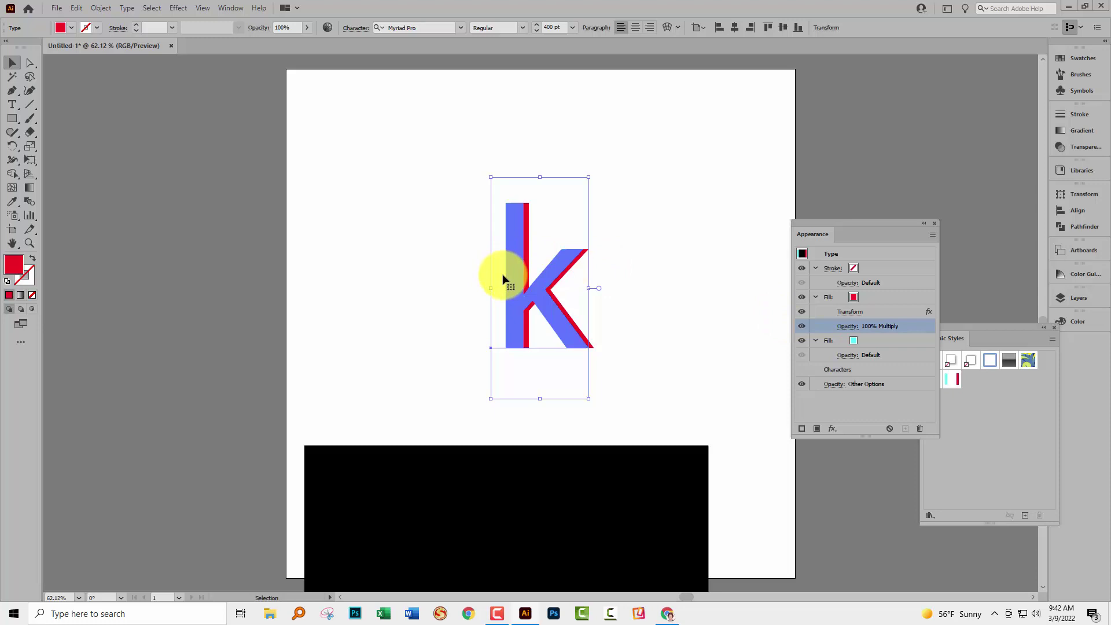
{"action": "left_click_drag", "start_coordinate": [513, 286], "coordinate": [971, 428]}
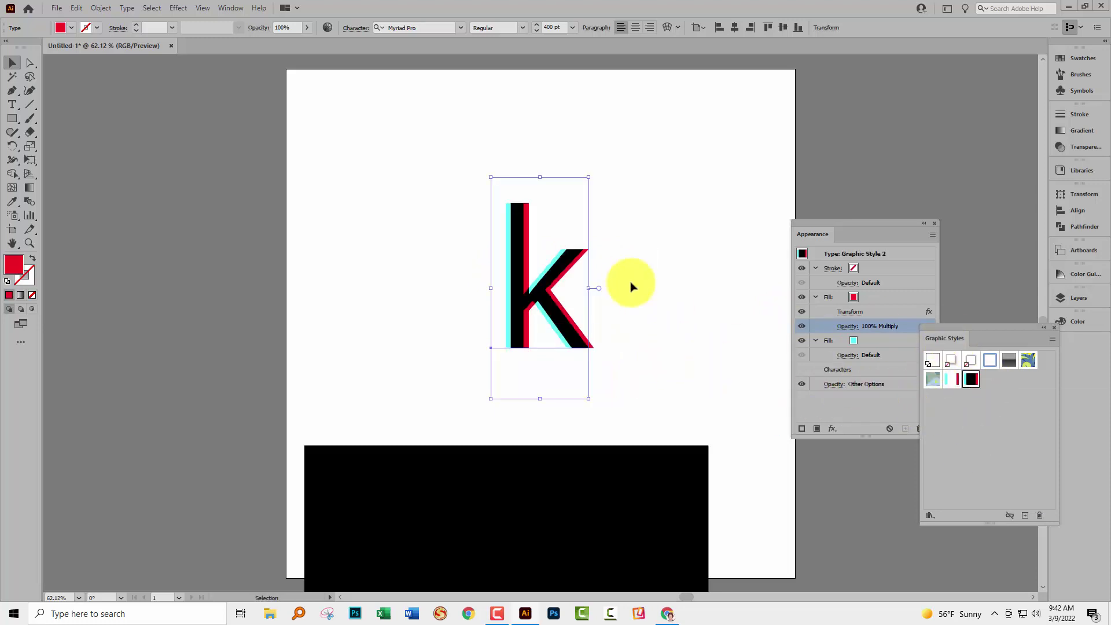
Replace the k with new 'abc' text at the artboard centre and apply Graphic Style 2
{"action": "key", "text": "Delete"}
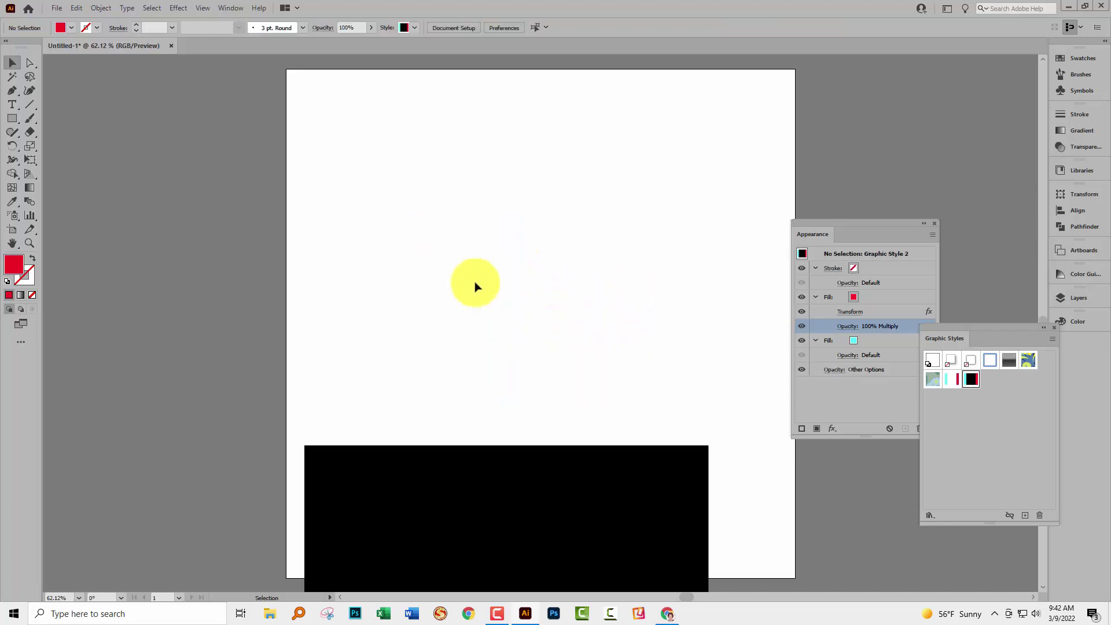
{"action": "left_click", "coordinate": [11, 104]}
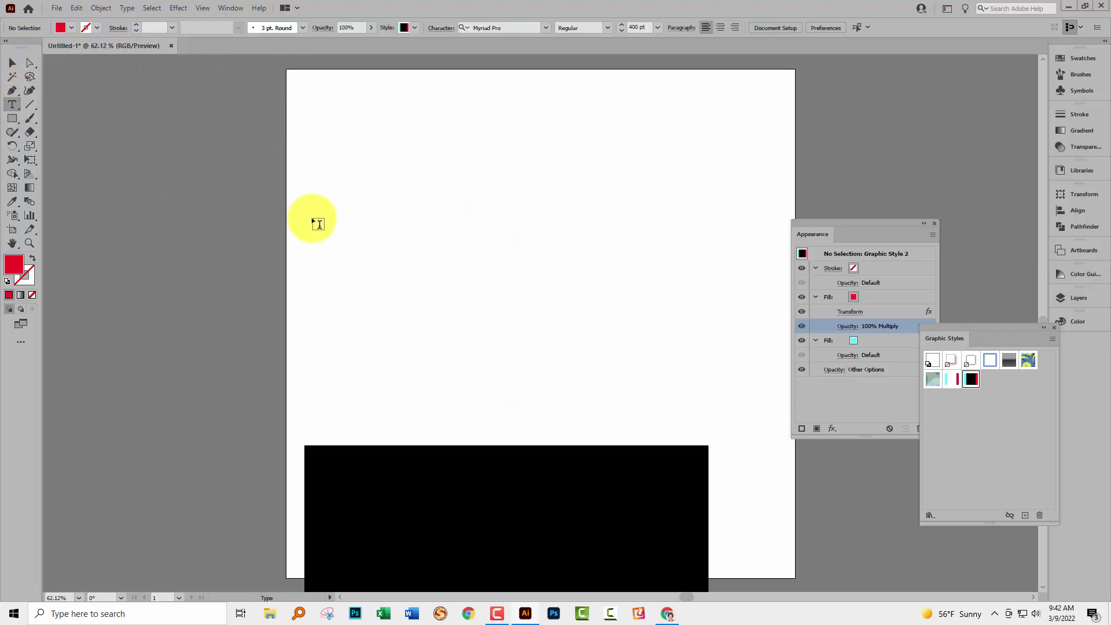
{"action": "left_click", "coordinate": [343, 239]}
{"action": "type", "text": "abc"}
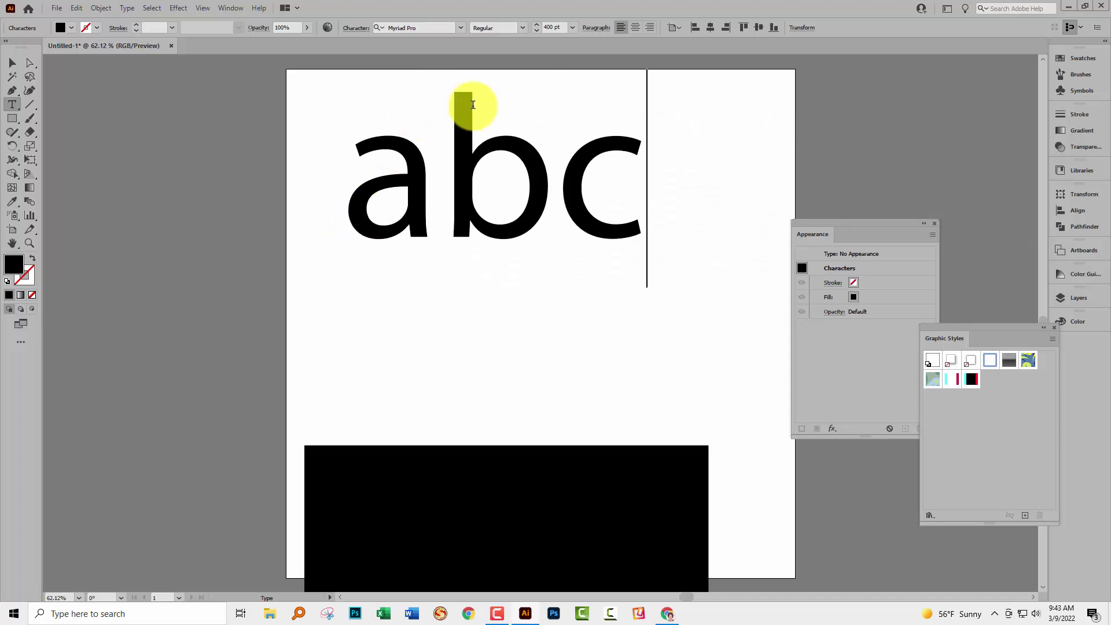
{"action": "left_click", "coordinate": [12, 63]}
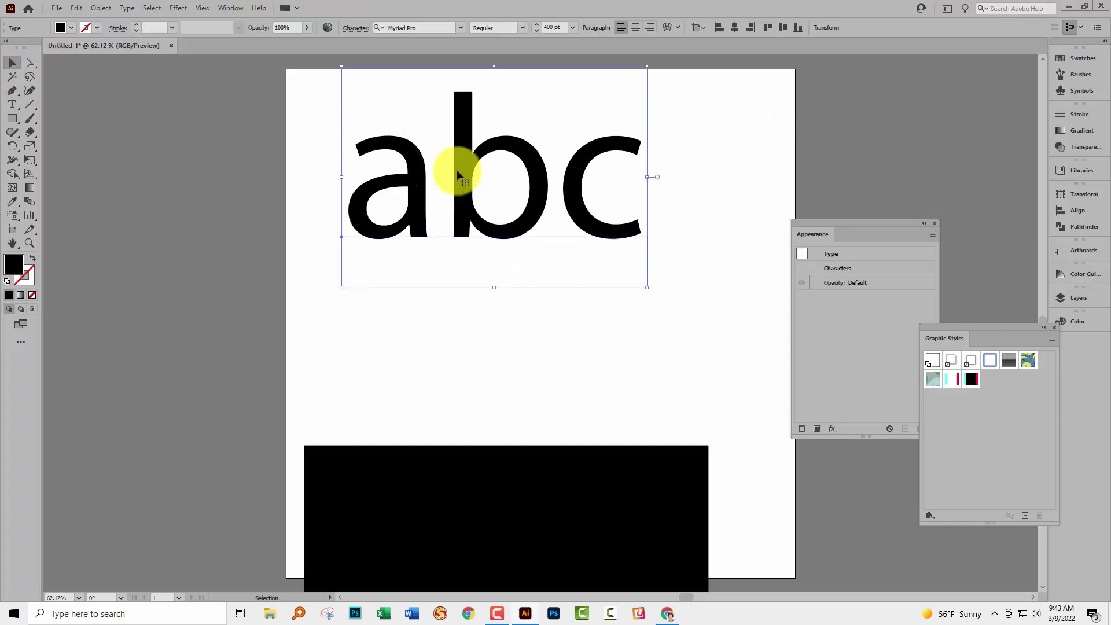
{"action": "left_click_drag", "start_coordinate": [457, 168], "coordinate": [471, 271]}
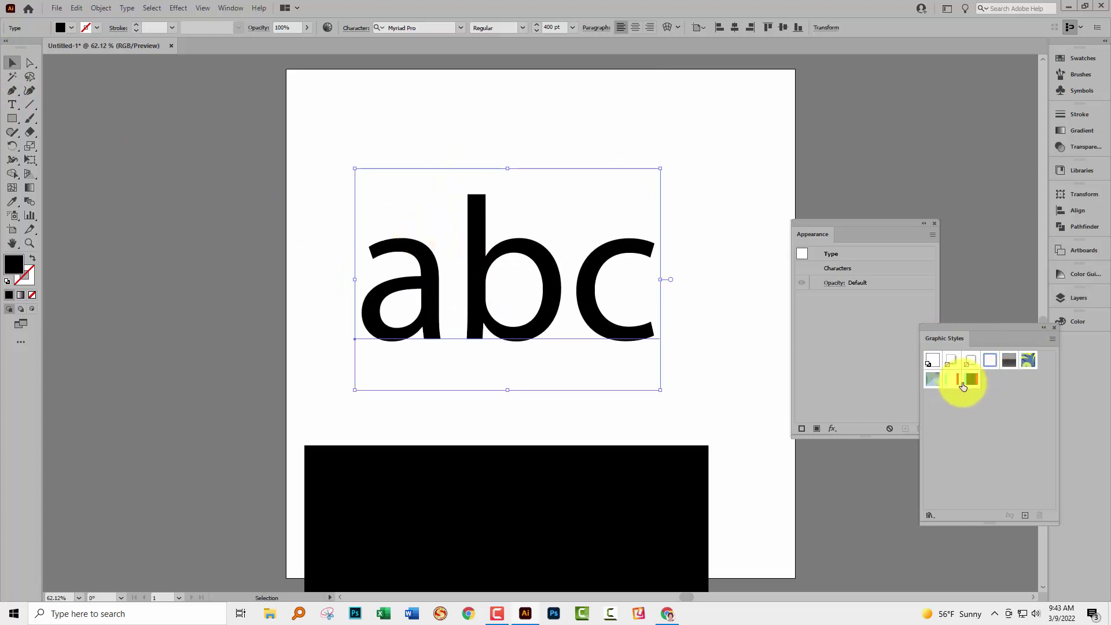
{"action": "left_click", "coordinate": [971, 380]}
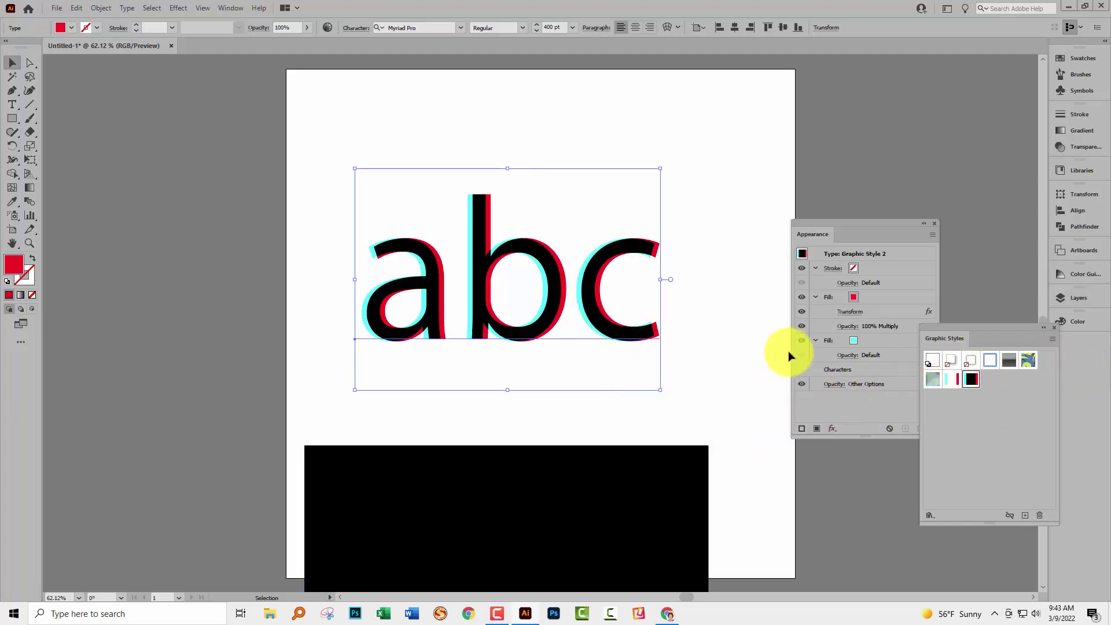
Give the red copy's Transform a vertical move of 8 px alongside its 10 px horizontal offset
{"action": "left_click", "coordinate": [851, 312]}
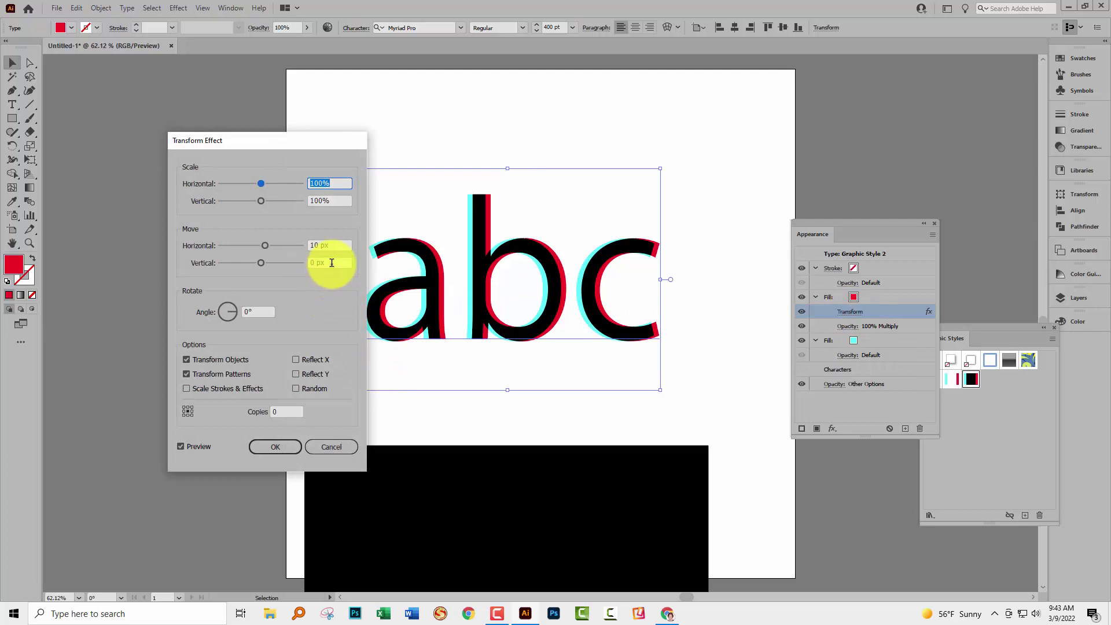
{"action": "left_click", "coordinate": [331, 262]}
{"action": "key", "text": "Up"}
{"action": "key", "text": "Up"}
{"action": "key", "text": "Up"}
{"action": "key", "text": "Up"}
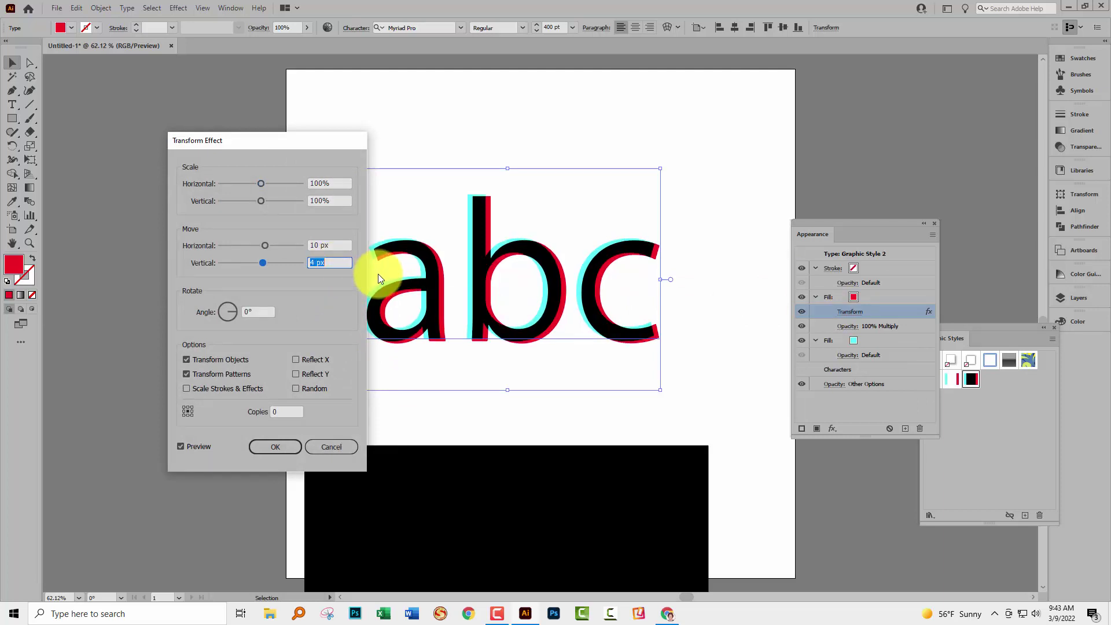
{"action": "key", "text": "Up"}
{"action": "key", "text": "Up"}
{"action": "key", "text": "Up"}
{"action": "key", "text": "Up"}
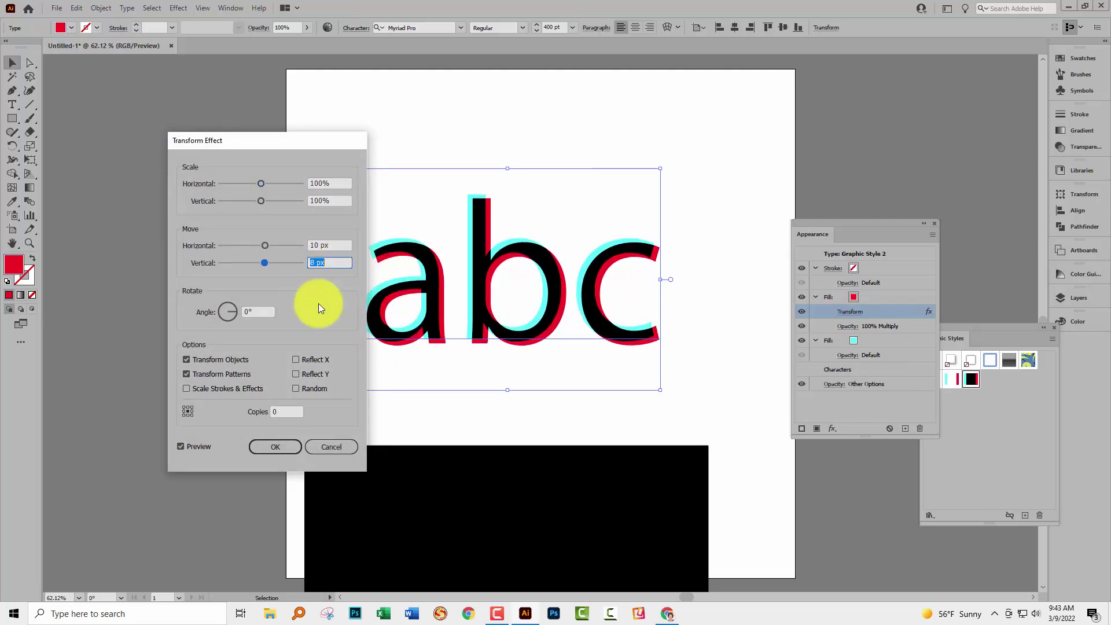
{"action": "left_click", "coordinate": [256, 444]}
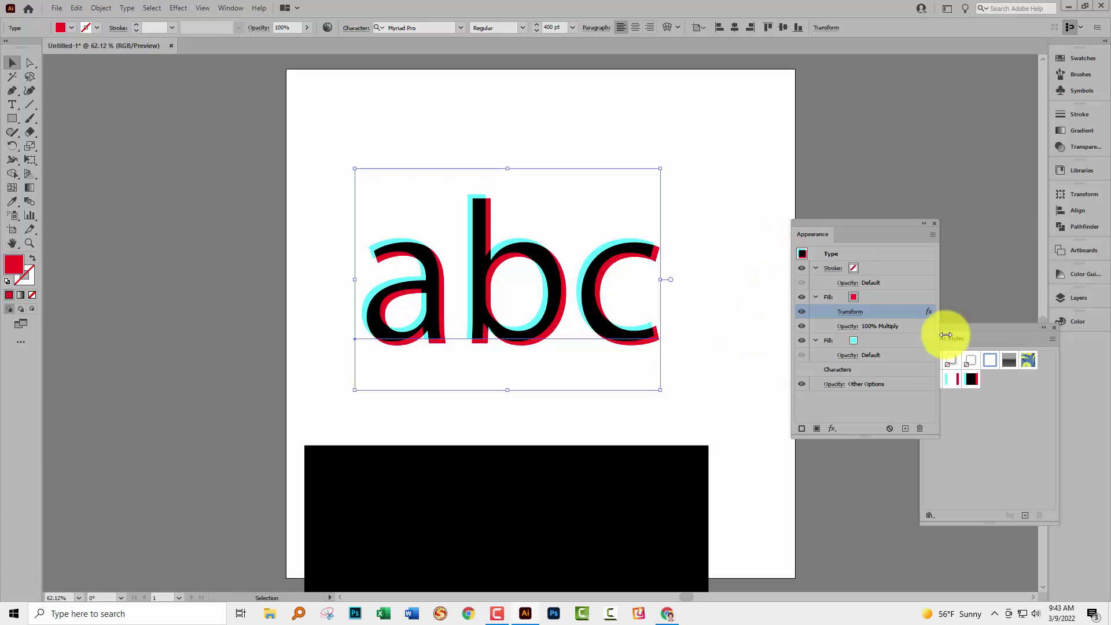
Expand the Graphic Styles panel and save its styles as a library file named 'tiktok'
{"action": "left_click_drag", "start_coordinate": [966, 331], "coordinate": [743, 224]}
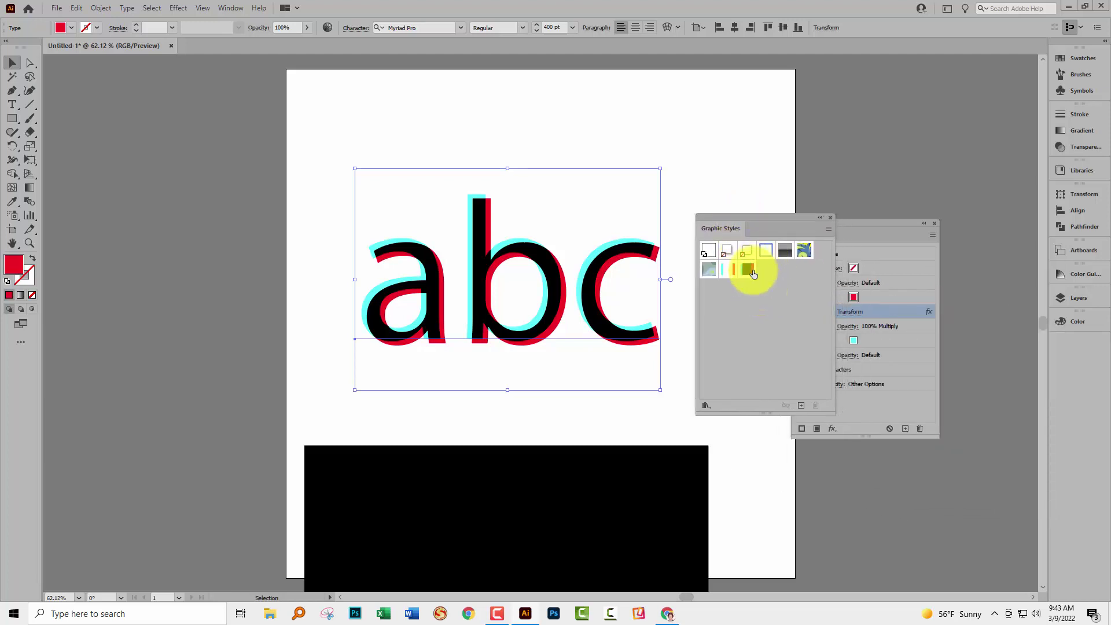
{"action": "left_click", "coordinate": [828, 229]}
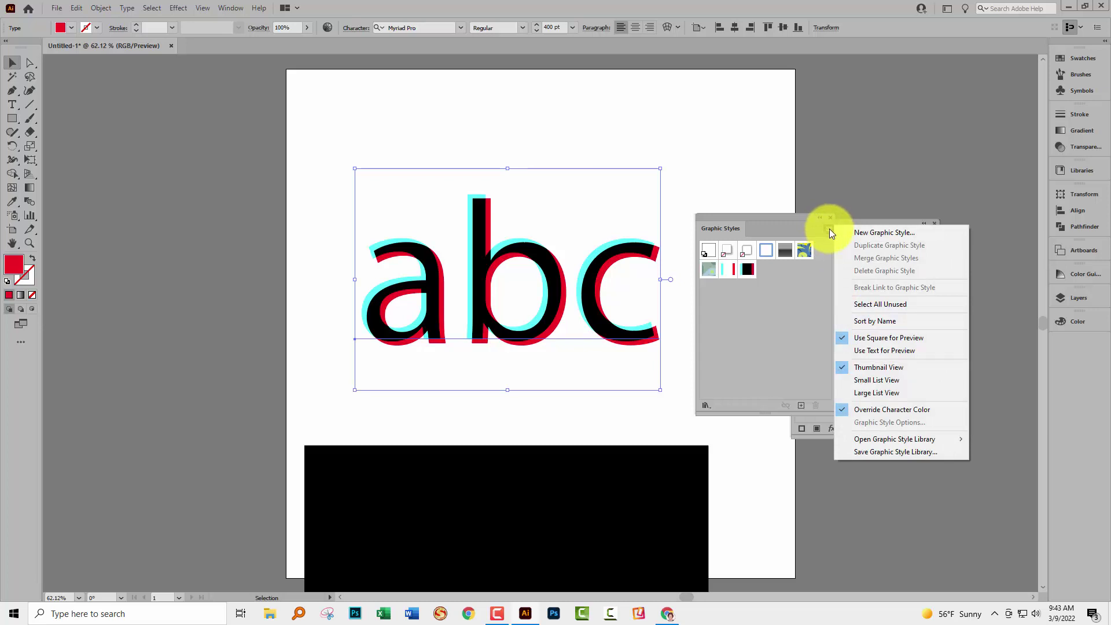
{"action": "left_click", "coordinate": [873, 453]}
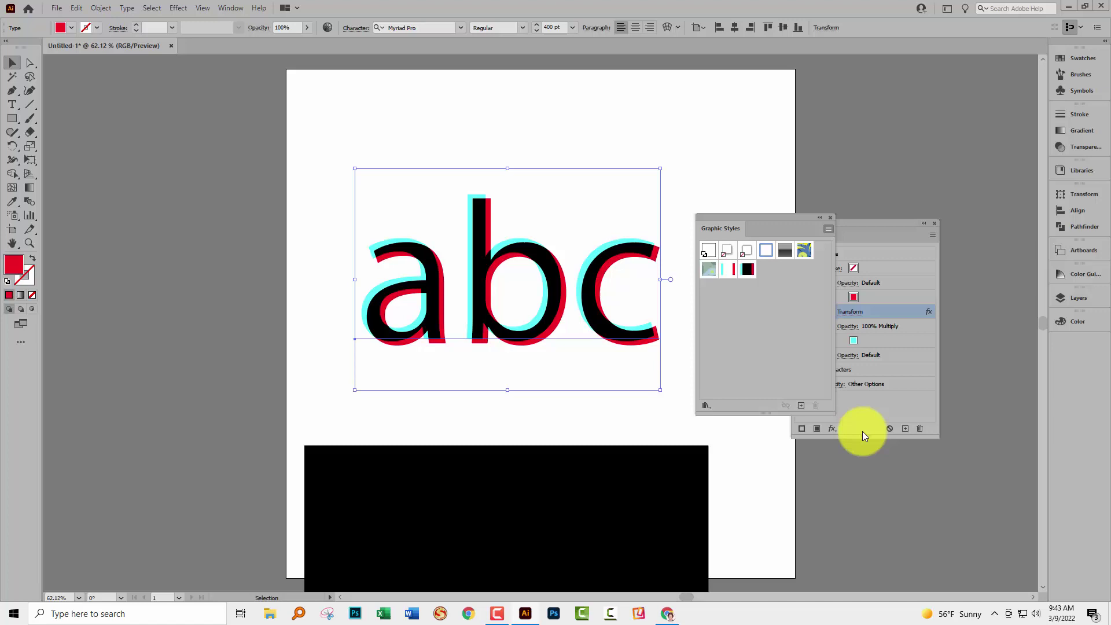
{"action": "type", "text": "tiktok"}
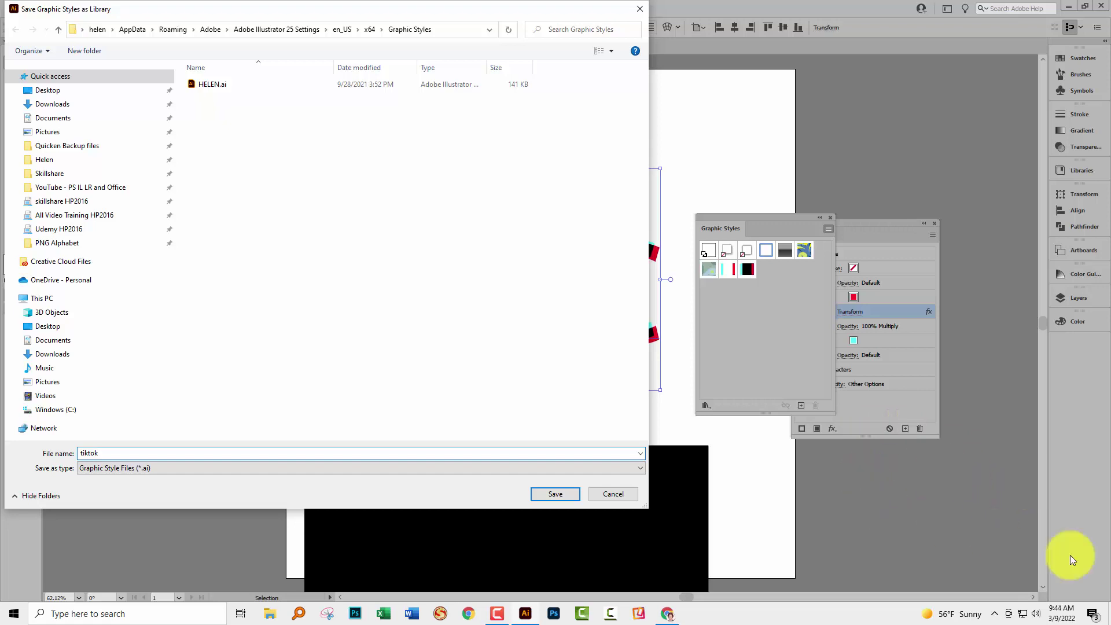
{"action": "left_click", "coordinate": [564, 493]}
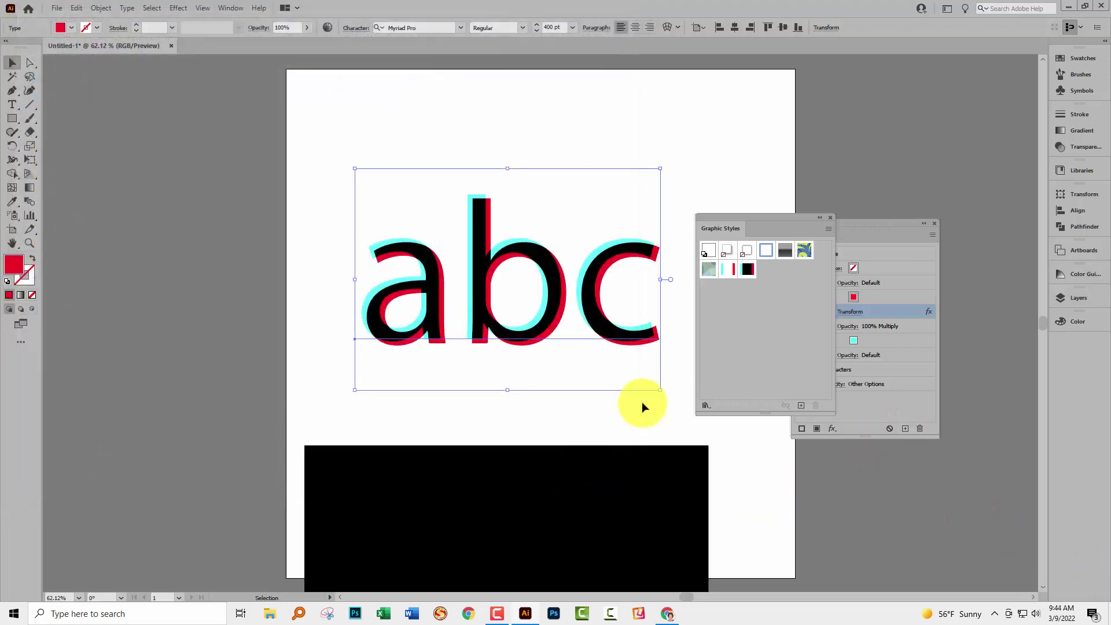
Create a new 1000 x 1000 px blank document, Untitled-2
{"action": "left_click", "coordinate": [64, 11]}
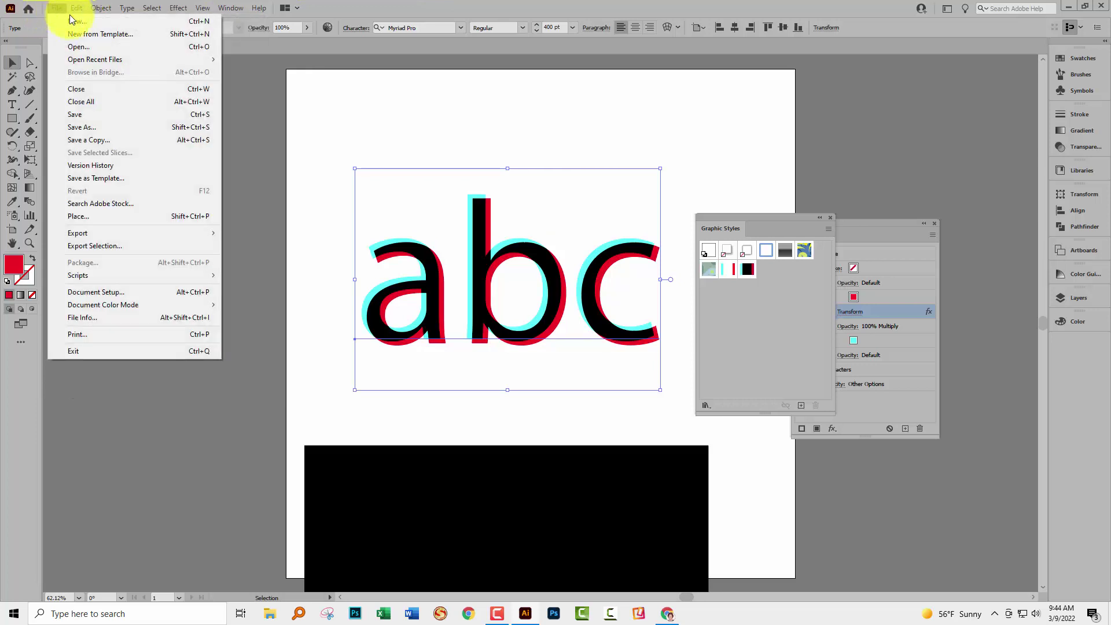
{"action": "left_click", "coordinate": [70, 19]}
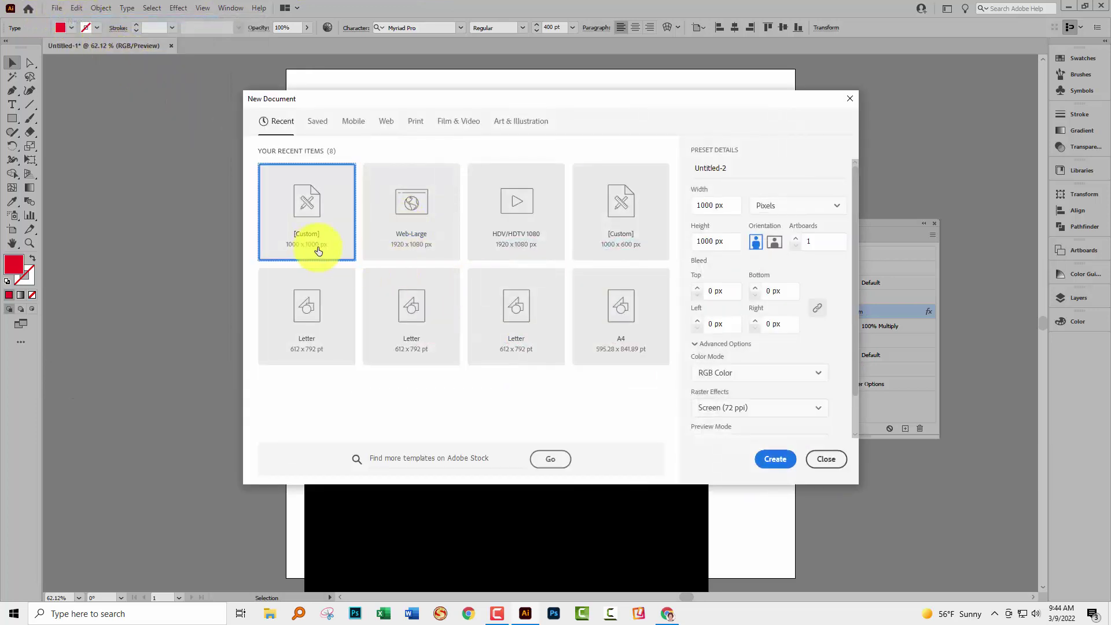
{"action": "left_click", "coordinate": [773, 460]}
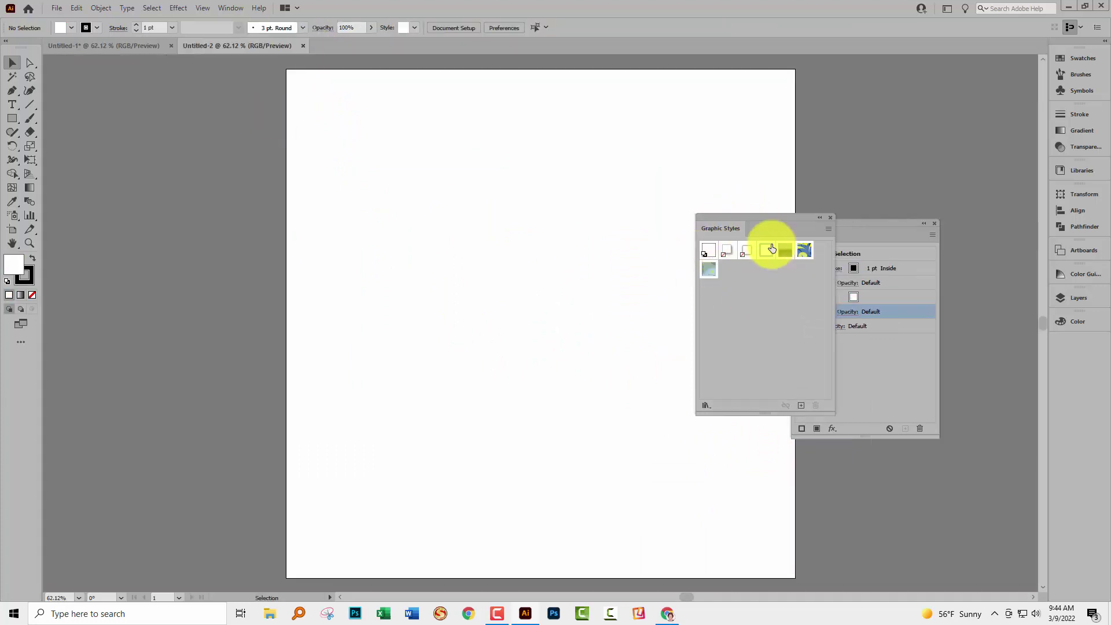
Load the user-defined 'tiktok' graphic style library
{"action": "left_click", "coordinate": [826, 229]}
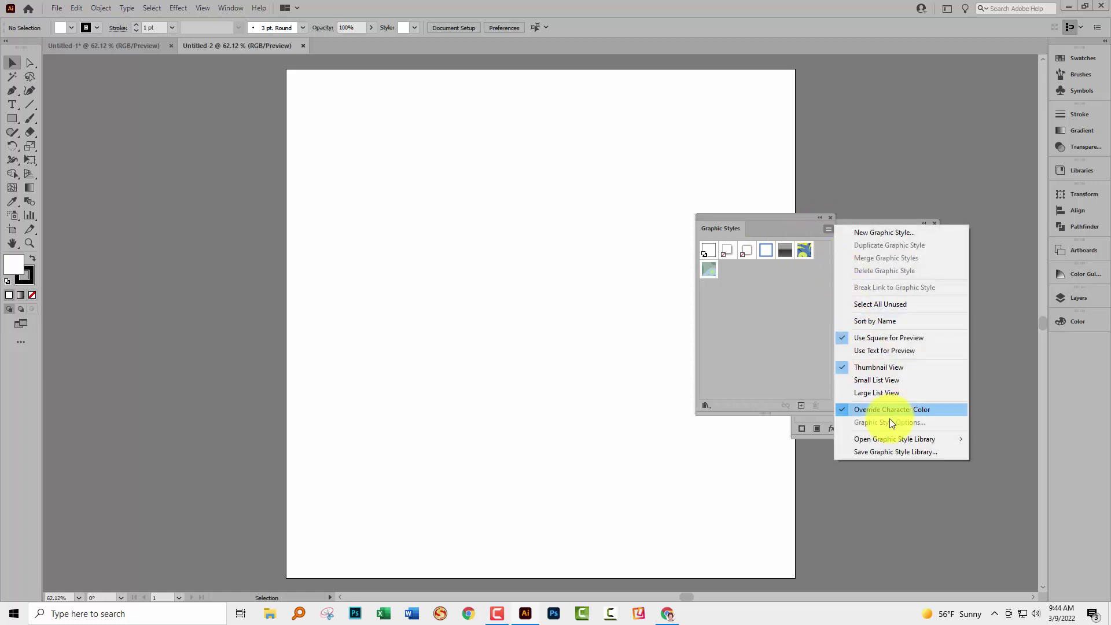
{"action": "mouse_move", "coordinate": [884, 439]}
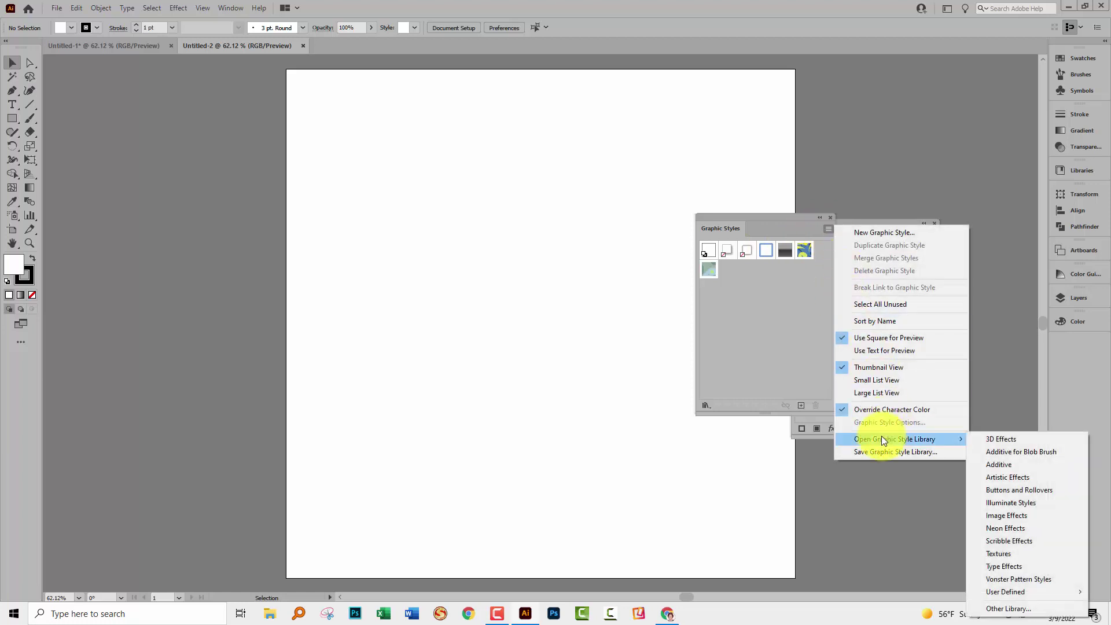
{"action": "mouse_move", "coordinate": [1028, 590]}
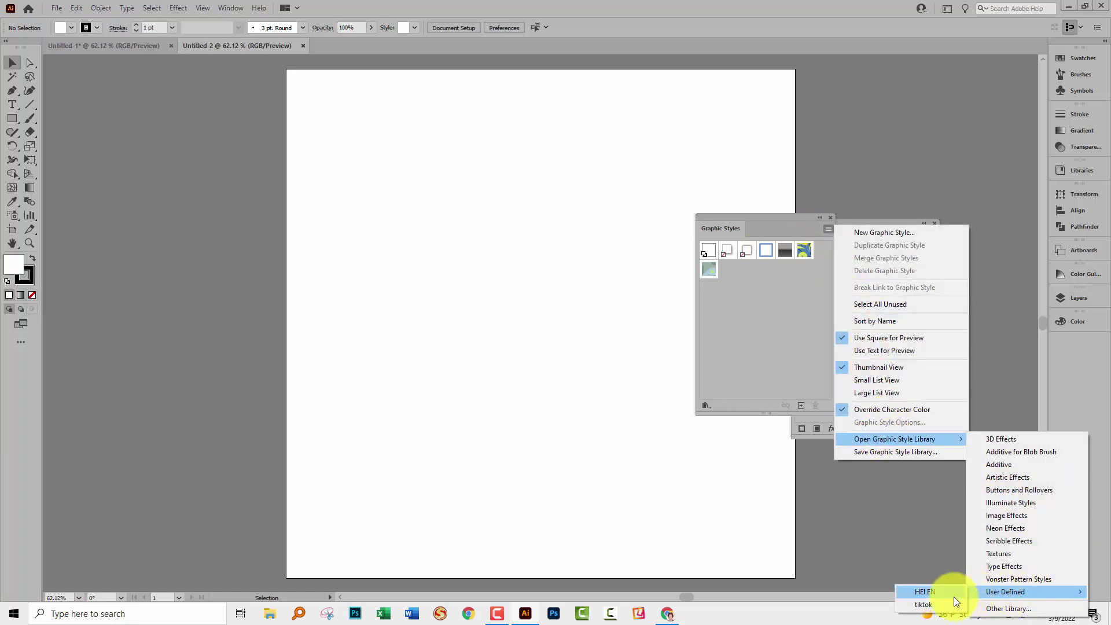
{"action": "left_click", "coordinate": [926, 605]}
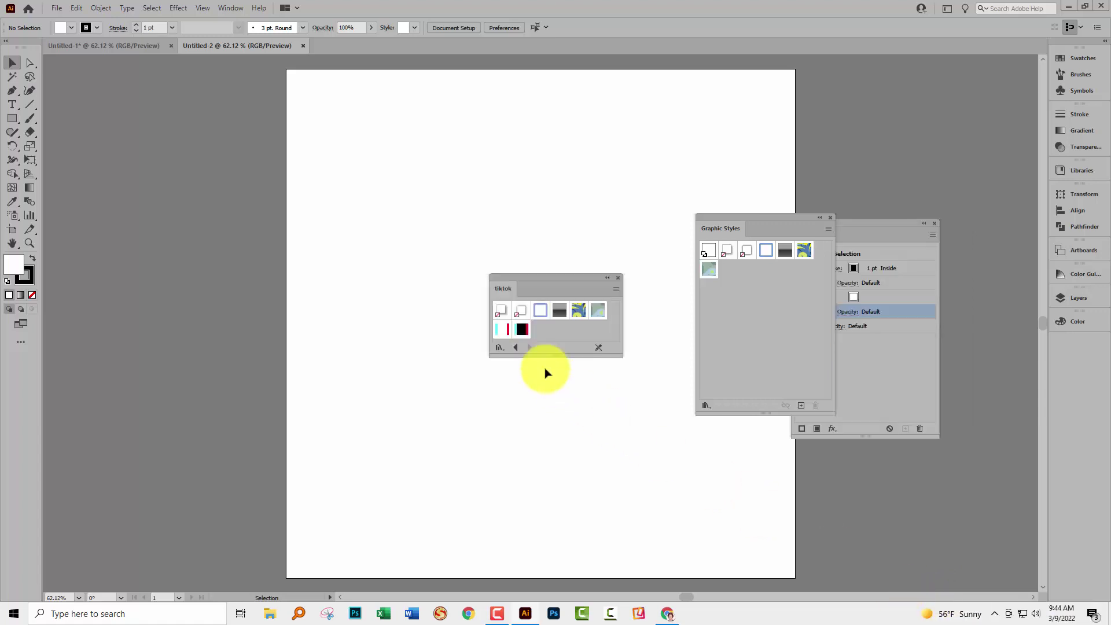
Type 'abc' in the And Then It Ends font and enlarge it to about 151 pt
{"action": "left_click", "coordinate": [12, 104]}
{"action": "left_click", "coordinate": [538, 27]}
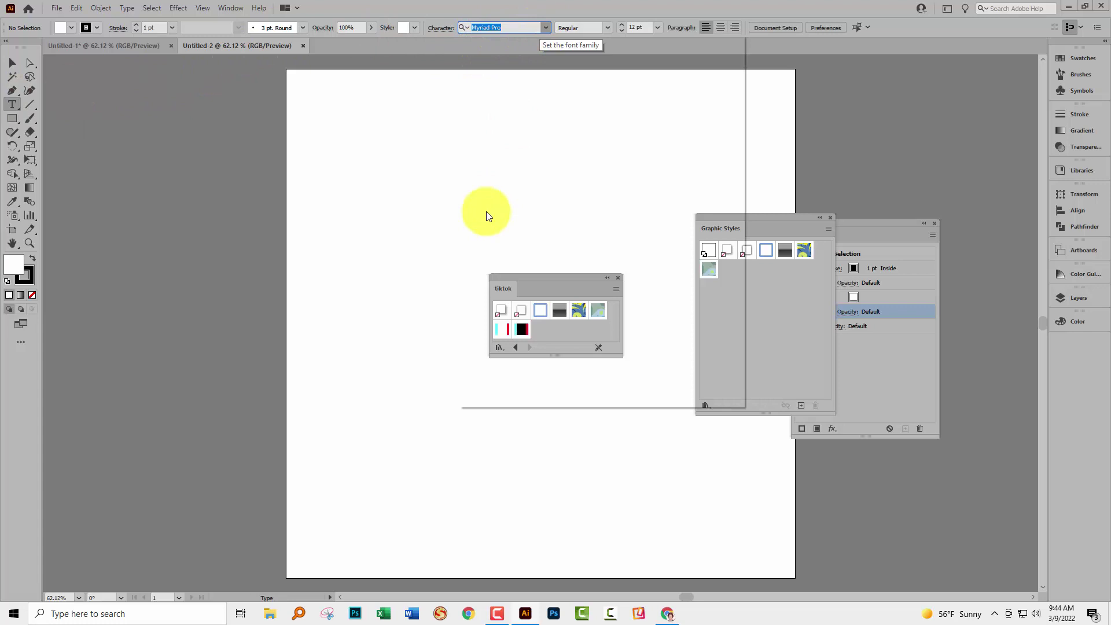
{"action": "left_click", "coordinate": [501, 197]}
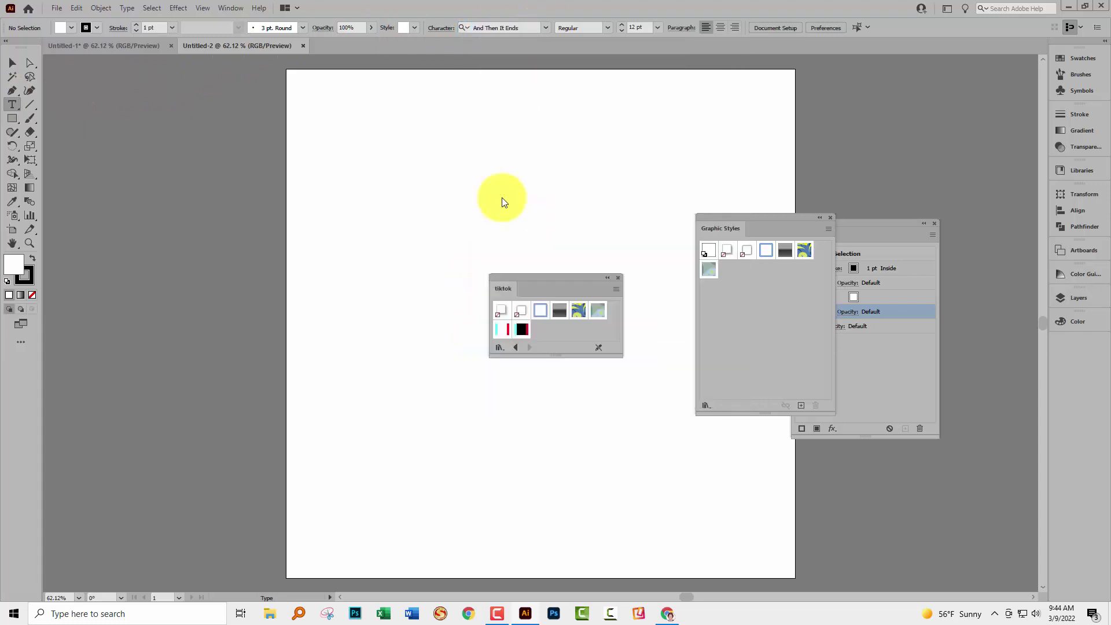
{"action": "left_click", "coordinate": [412, 227]}
{"action": "type", "text": "abc"}
{"action": "left_click", "coordinate": [12, 63]}
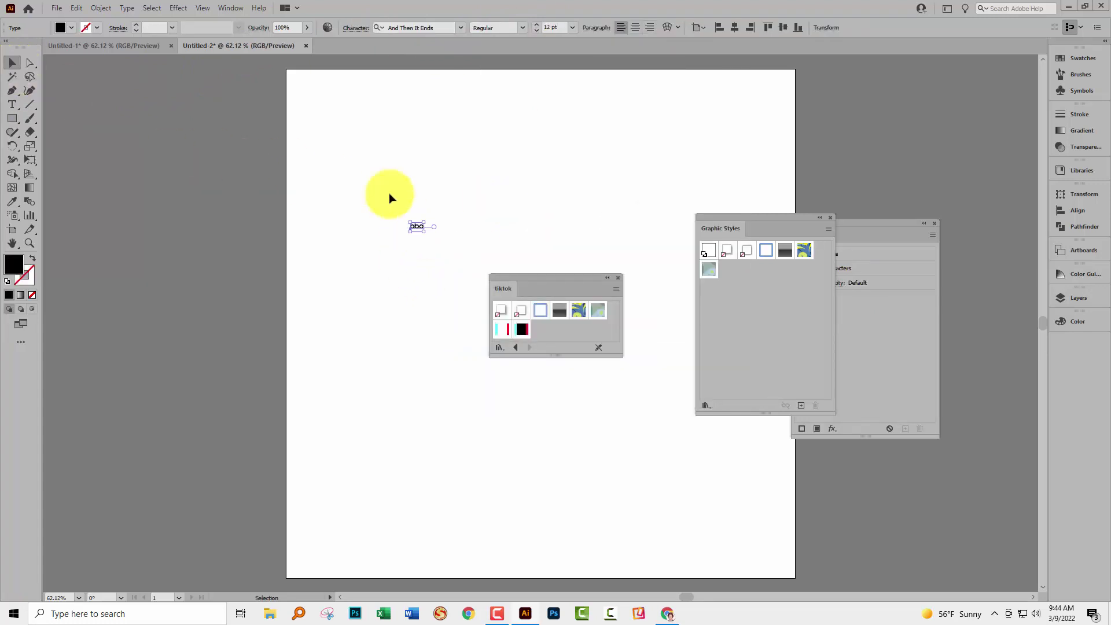
{"action": "left_click_drag", "start_coordinate": [424, 222], "coordinate": [580, 150]}
Apply the tiktok offset style to abc and widen its letter tracking
{"action": "left_click", "coordinate": [521, 329]}
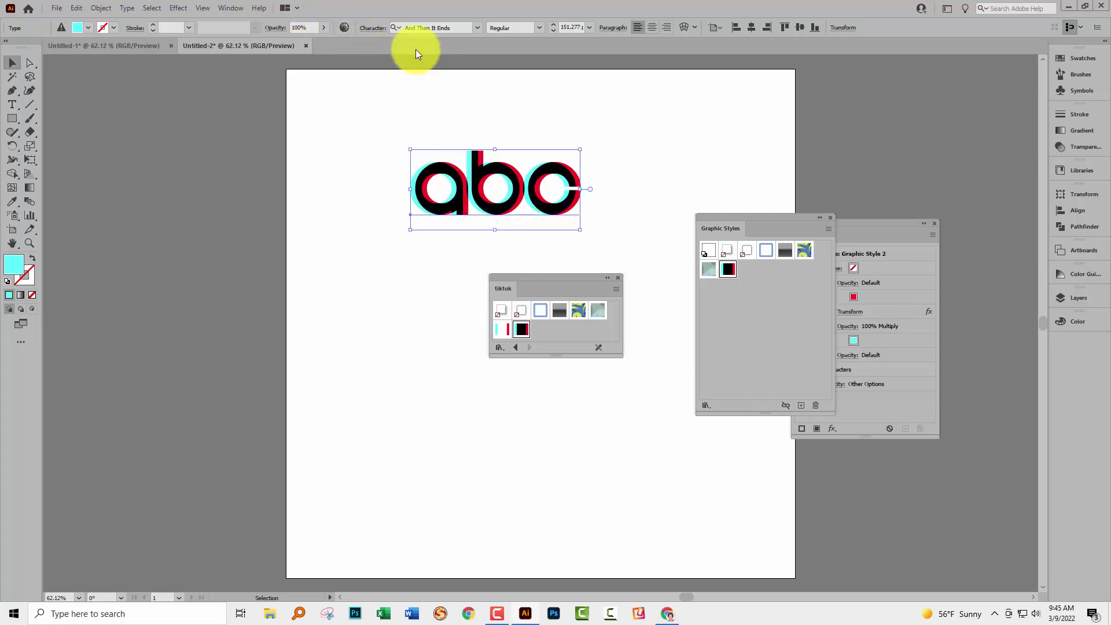
{"action": "left_click", "coordinate": [374, 28]}
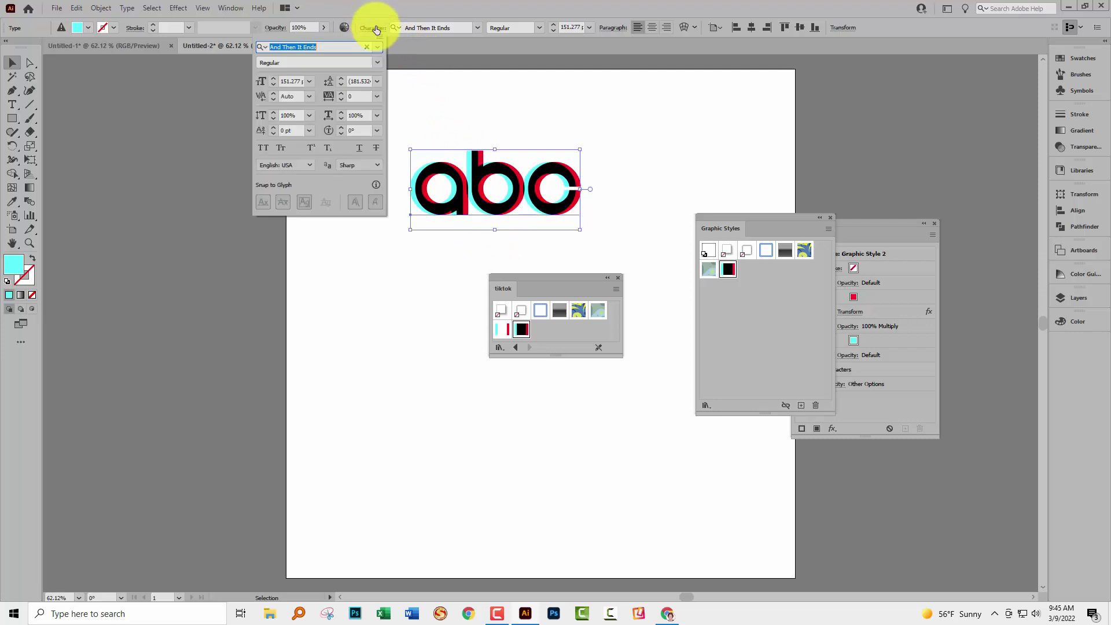
{"action": "left_click", "coordinate": [343, 93]}
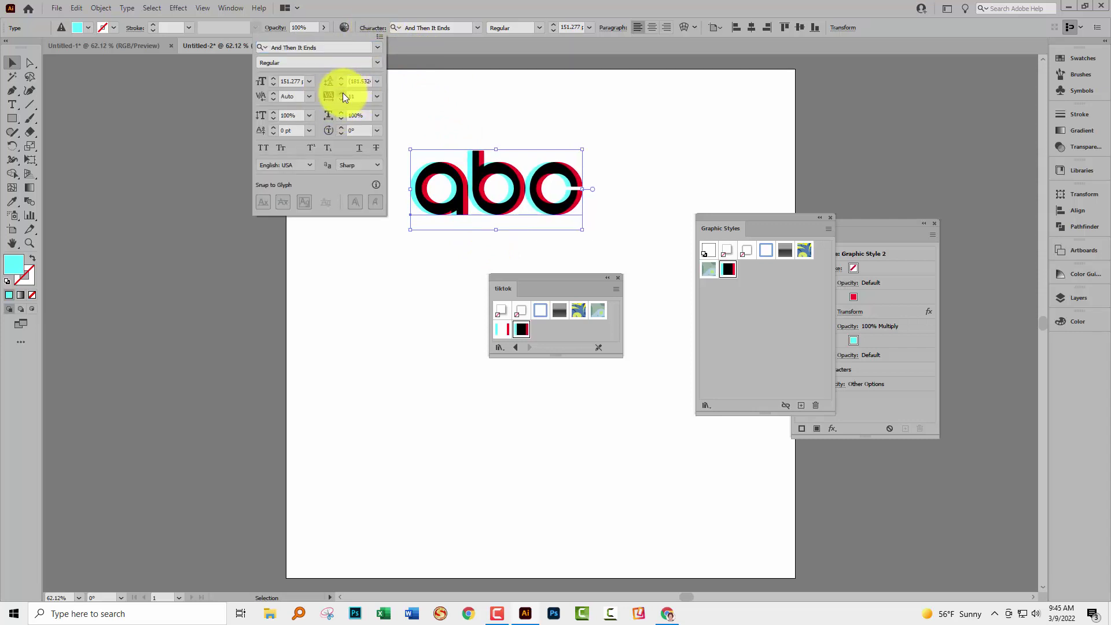
{"action": "left_click_drag", "start_coordinate": [342, 93], "coordinate": [342, 92]}
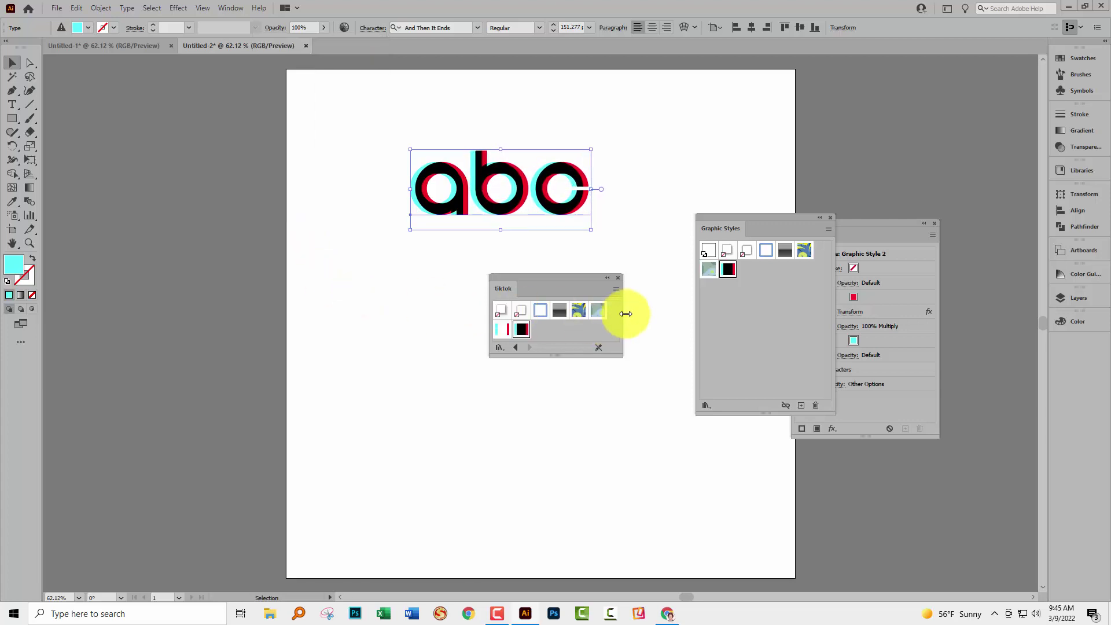
Close the tiktok library, Graphic Styles and Appearance panels around the abc text
{"action": "left_click", "coordinate": [616, 276]}
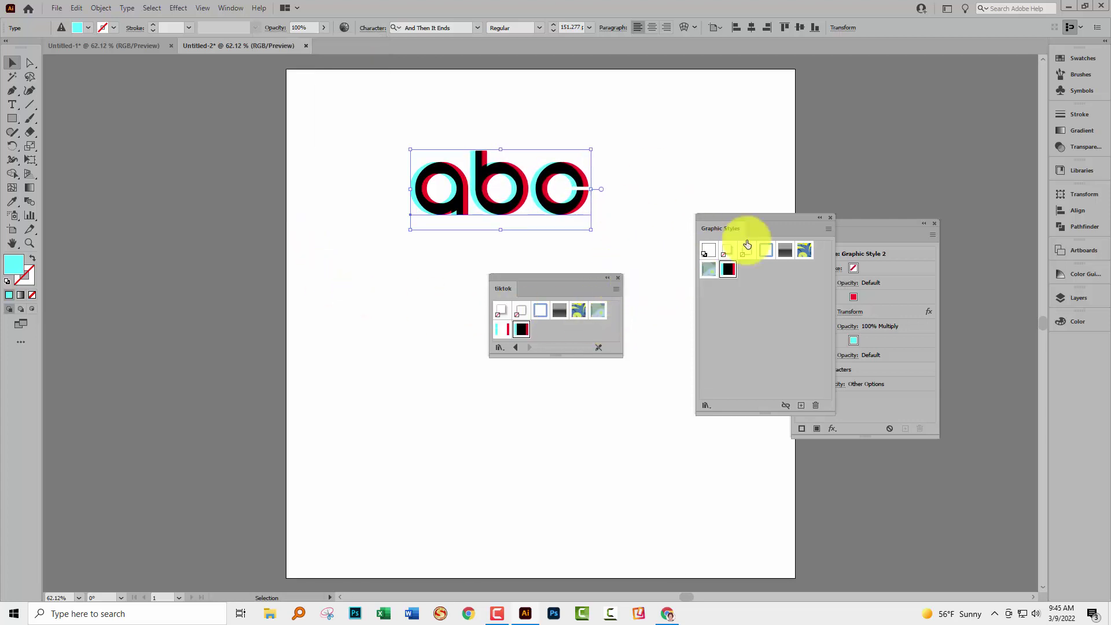
{"action": "left_click", "coordinate": [831, 217]}
{"action": "left_click", "coordinate": [936, 223]}
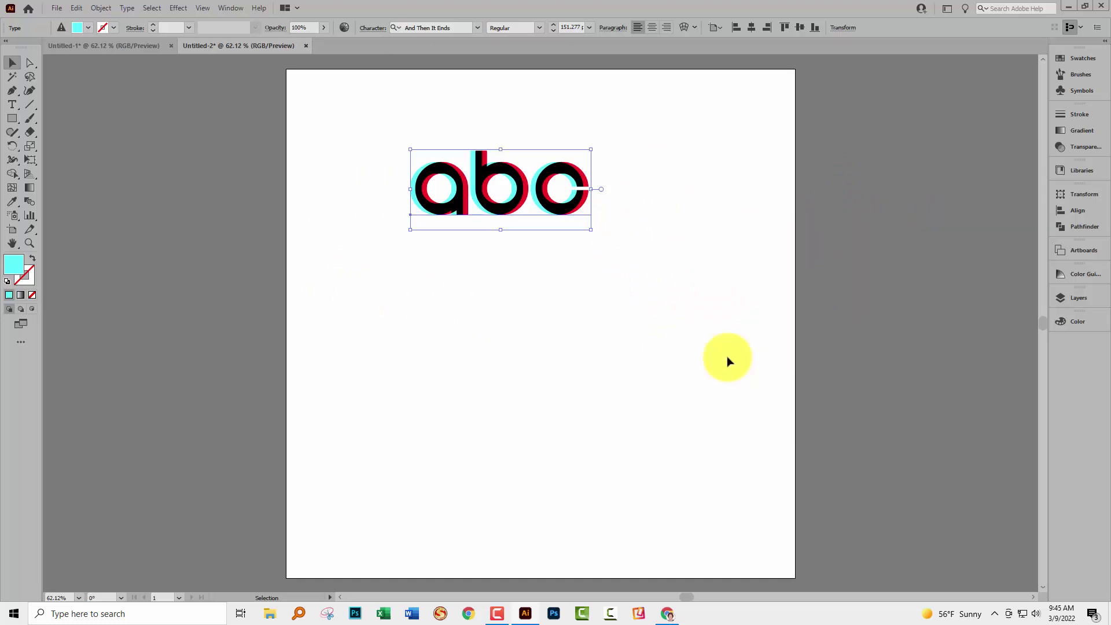